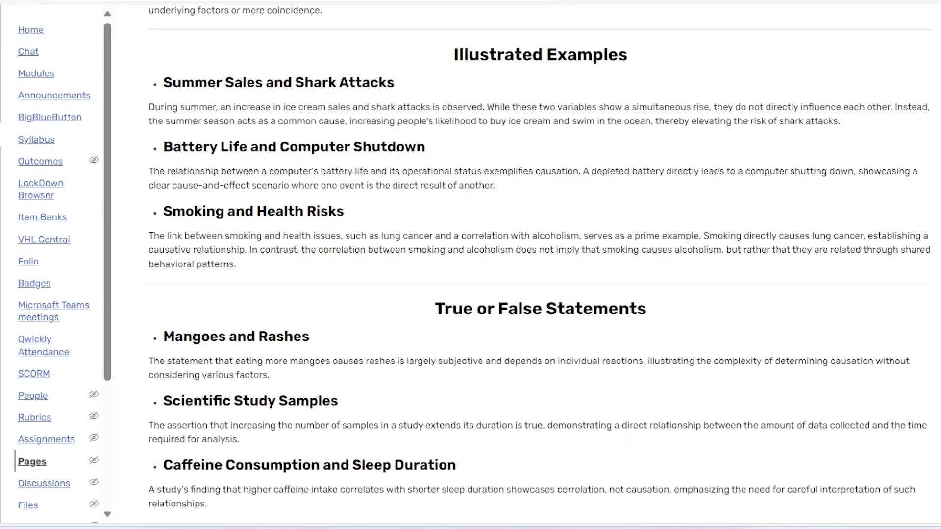
Review the finished causation and correlation page, from its illustrated examples to the concept diagram and embedded video.
scroll(541, 272, "down", 10)
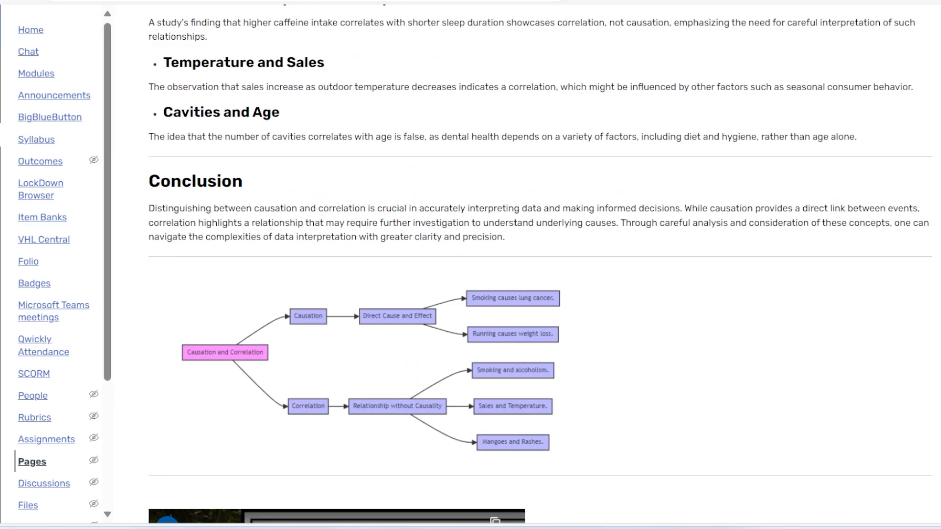
scroll(541, 272, "down", 3)
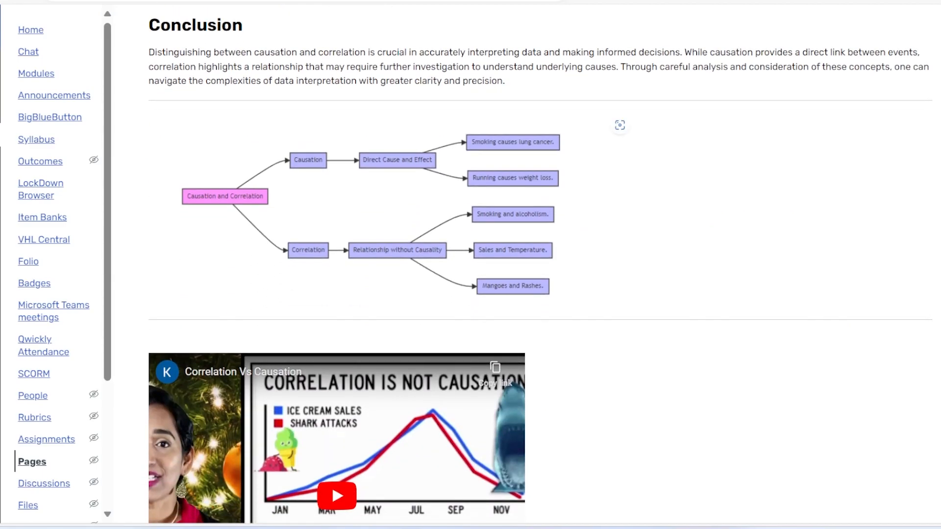
scroll(540, 272, "up", 9)
scroll(541, 272, "up", 5)
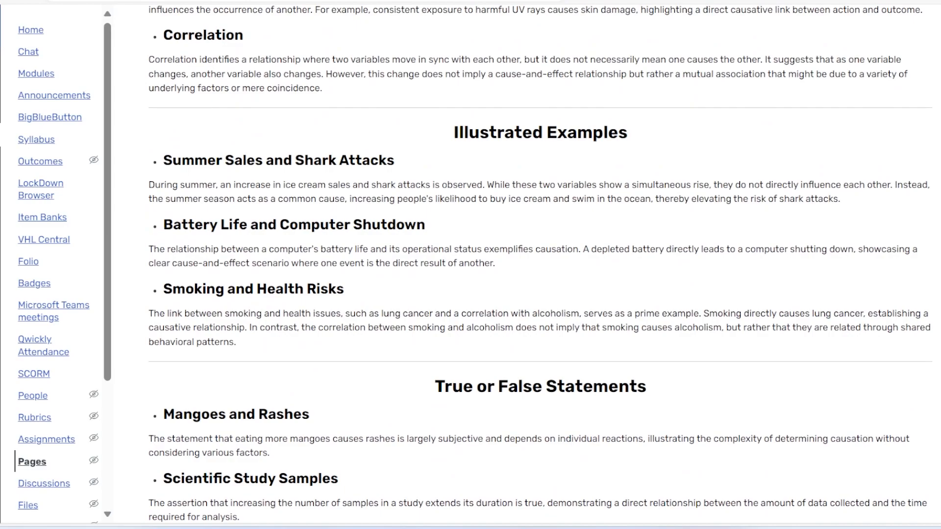
scroll(541, 272, "up", 8)
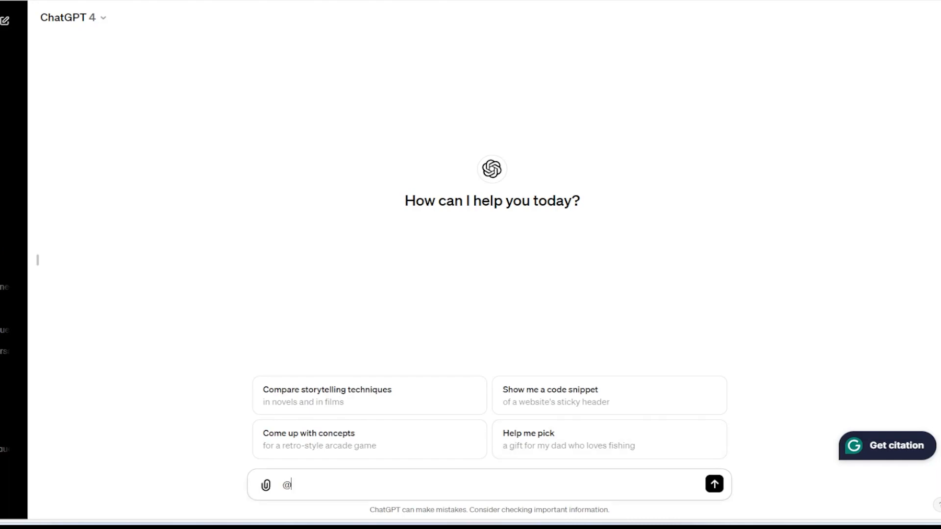
Switch to ChatGPT, check which recent and pinned GPTs an @ mention offers, and clear the message box.
key("BackSpace")
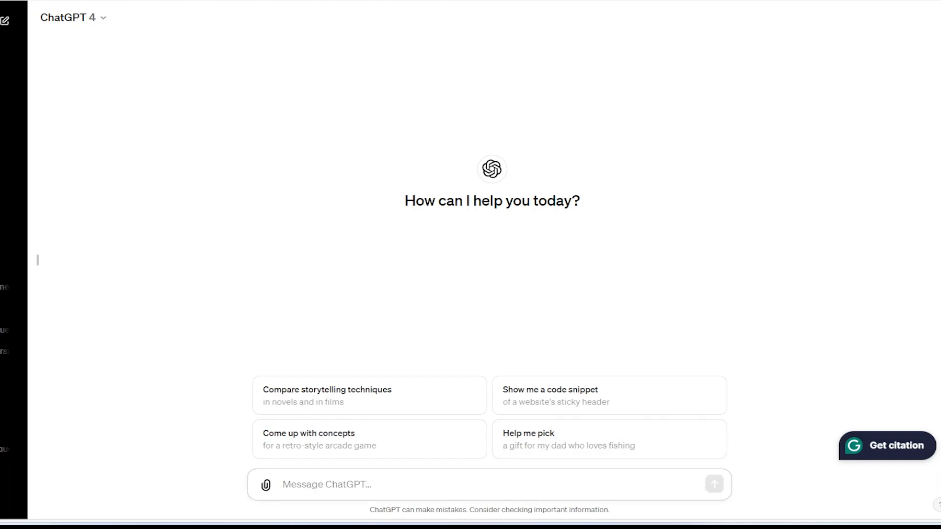
type("@")
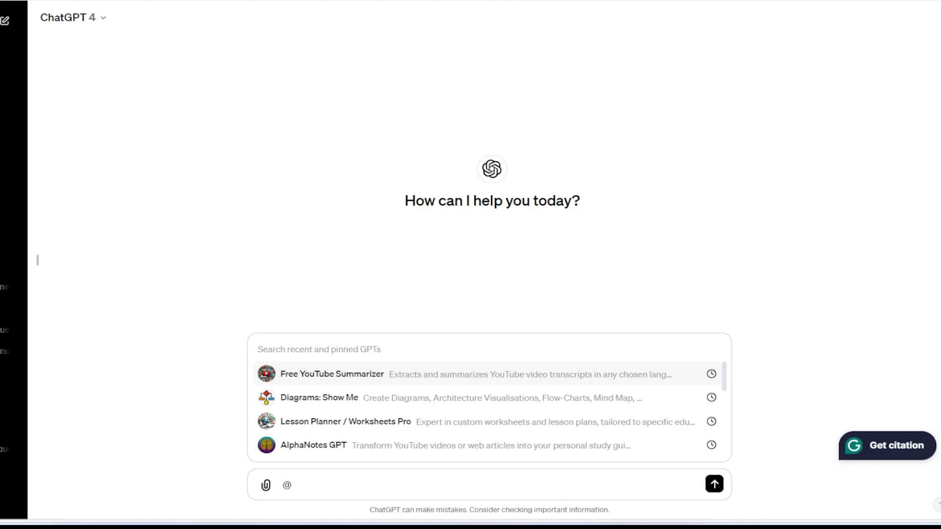
key("Escape")
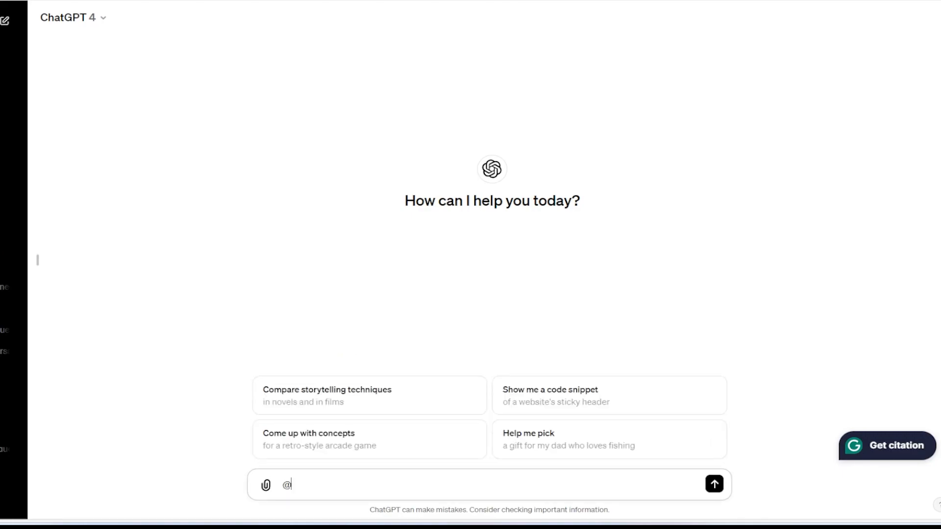
key("BackSpace")
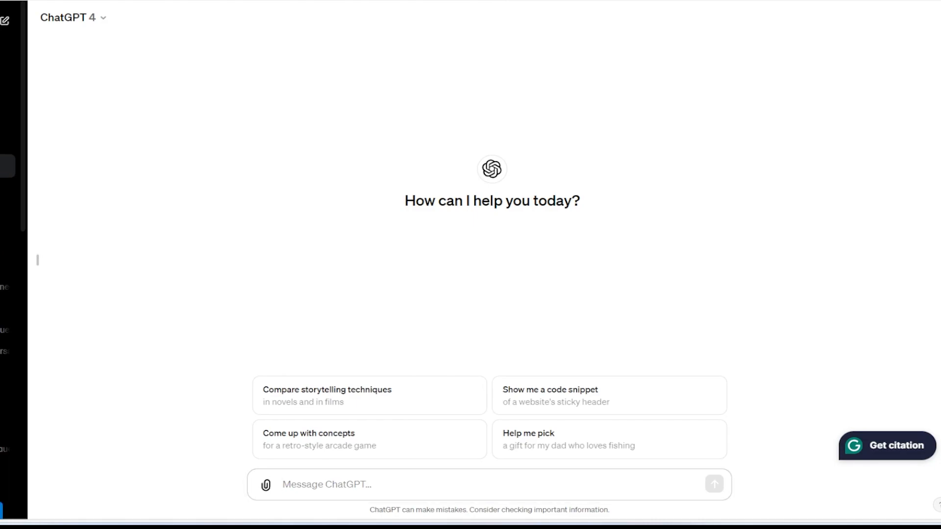
Open the Free YouTube Summarizer GPT and send the suggested prompt "Please convert this video summary into an article.".
left_click(3, 167)
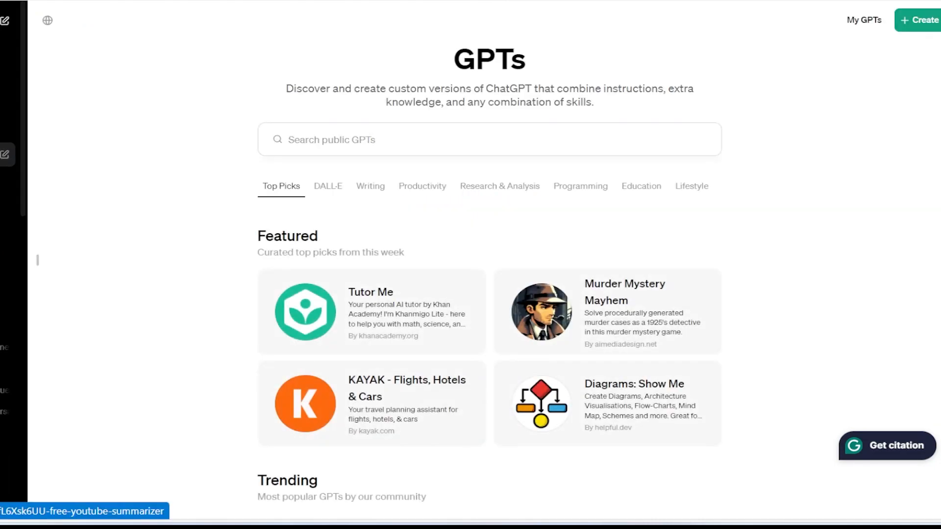
left_click(4, 154)
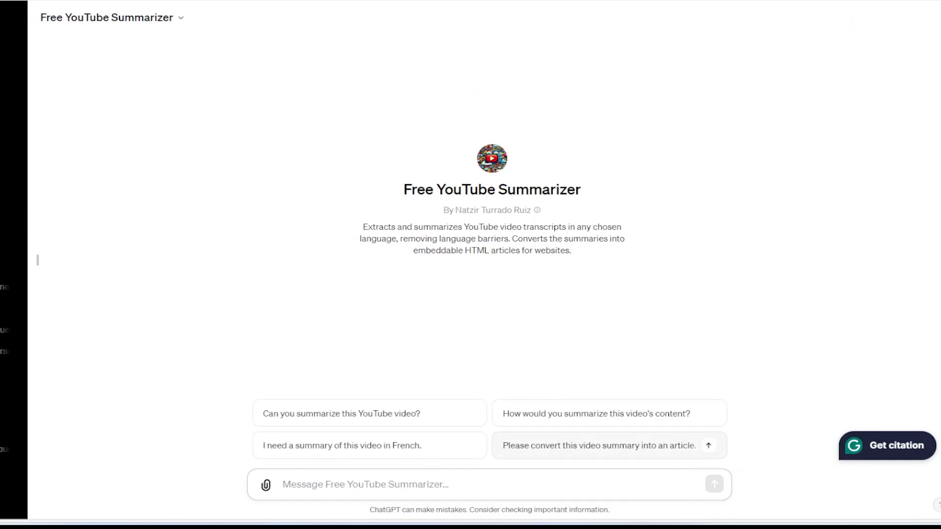
left_click(599, 445)
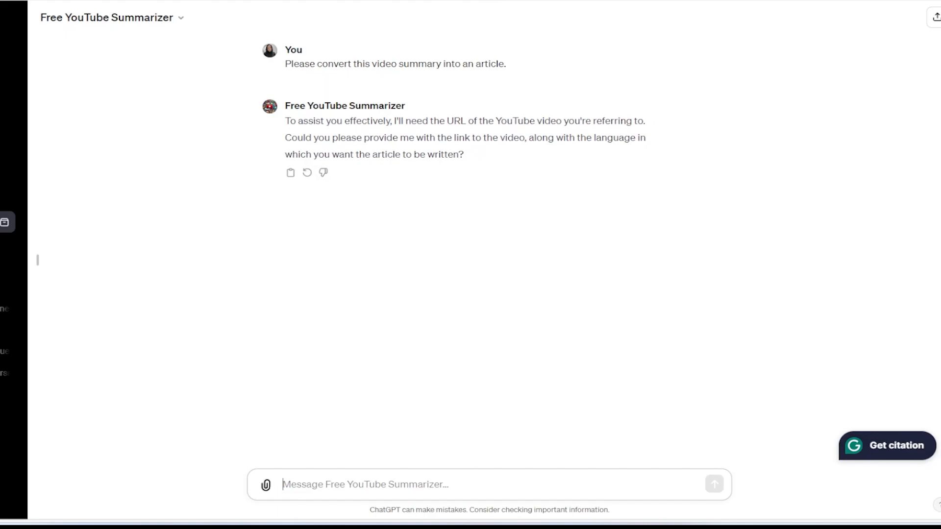
type("https://www.youtube.com/watch?v=sFd8VOBmc1M&t=77s")
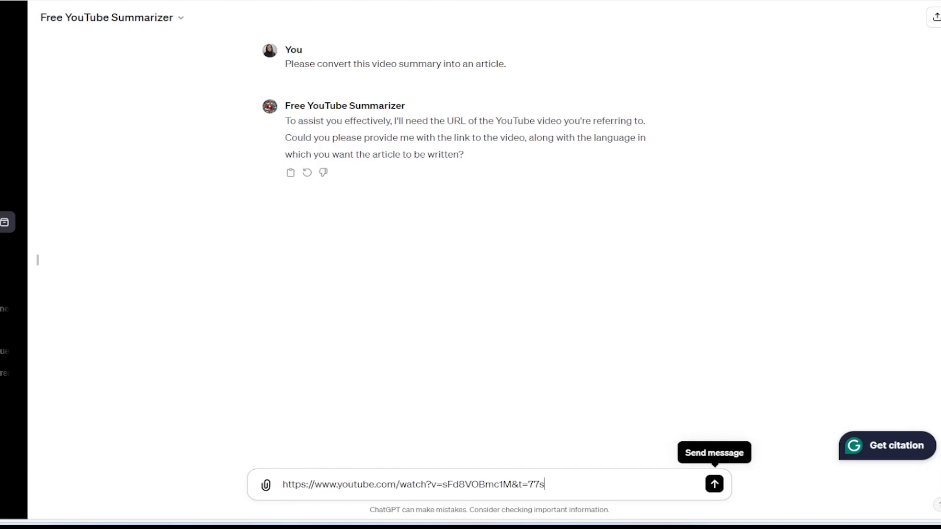
left_click(715, 485)
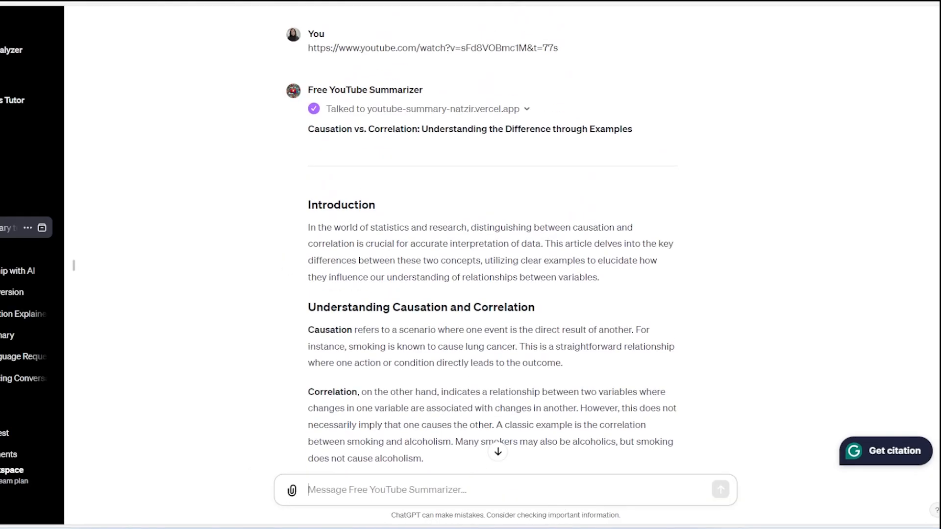
scroll(492, 240, "down", 9)
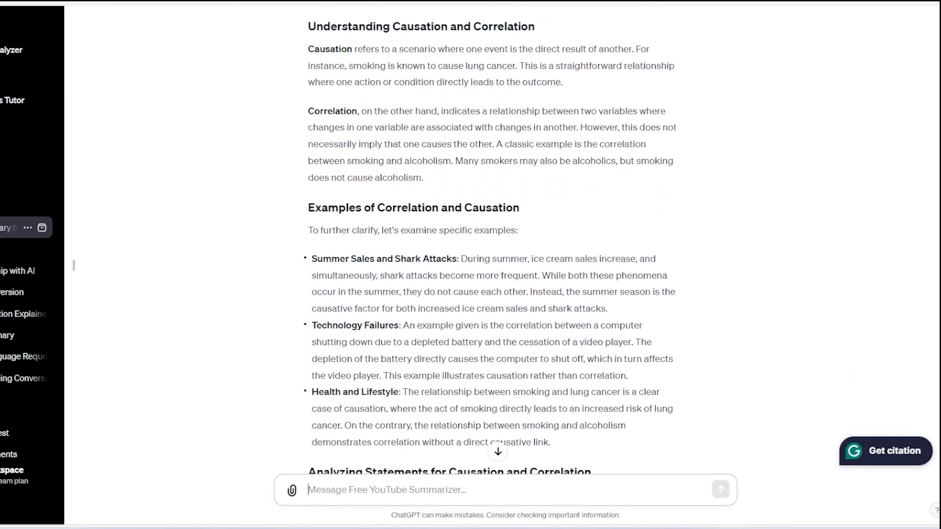
scroll(491, 240, "down", 5)
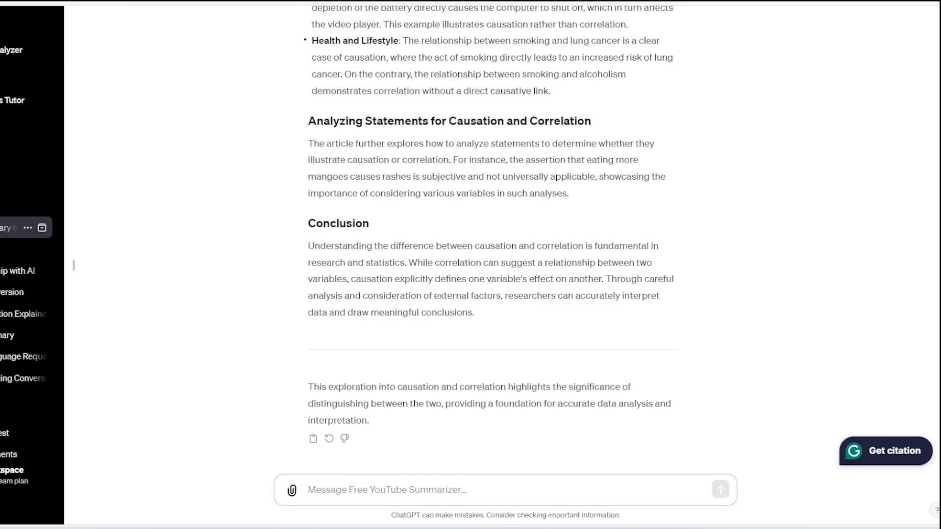
Submit the prepared seven-point prompt for a structured article, from the heading "Understanding Causation and Correlation" through subheaded examples and statements to a conclusion.
key("ctrl+v")
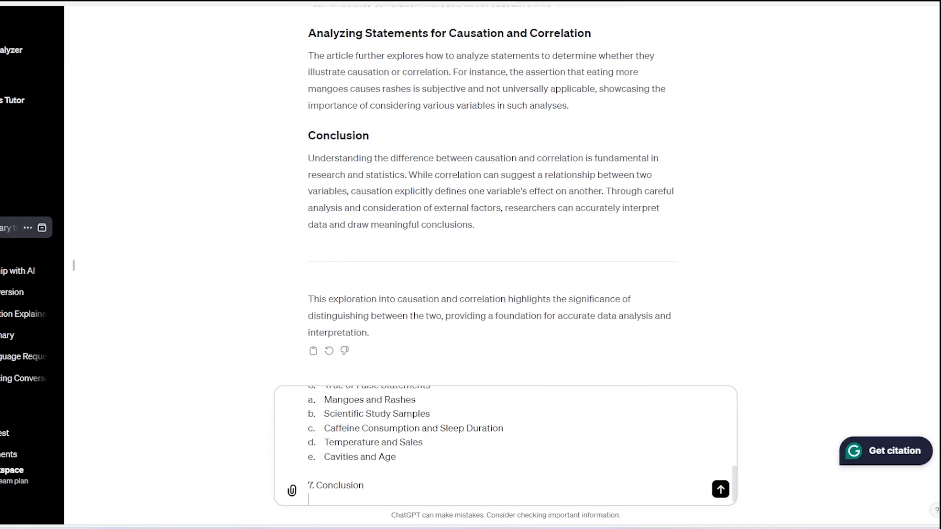
scroll(505, 446, "up", 8)
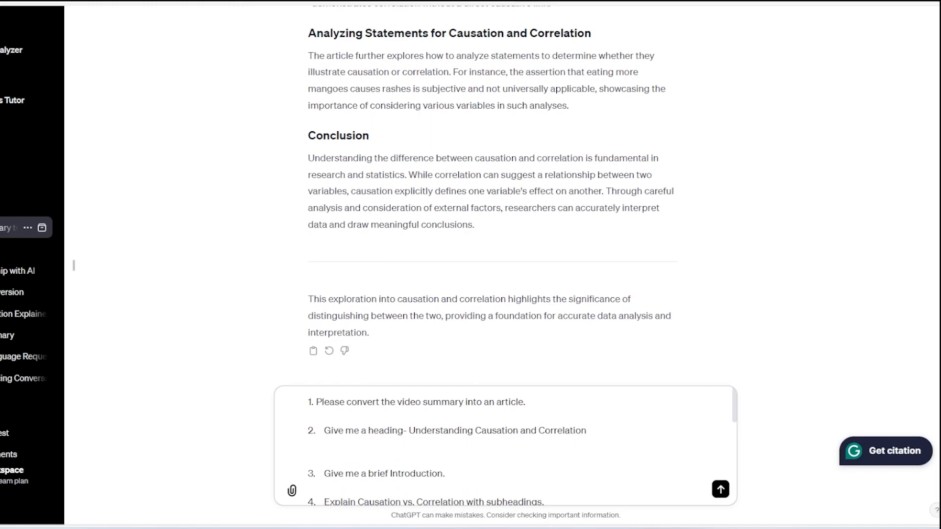
scroll(505, 446, "down", 2)
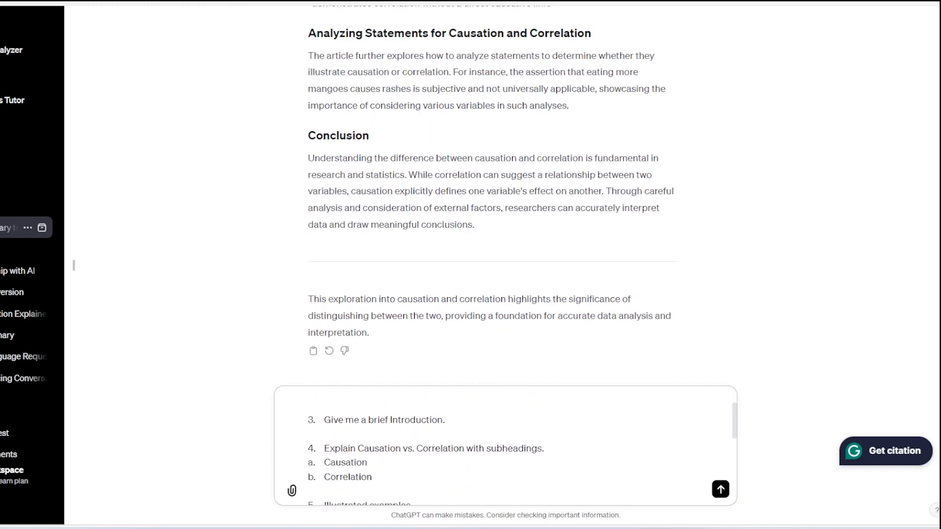
scroll(505, 446, "down", 2)
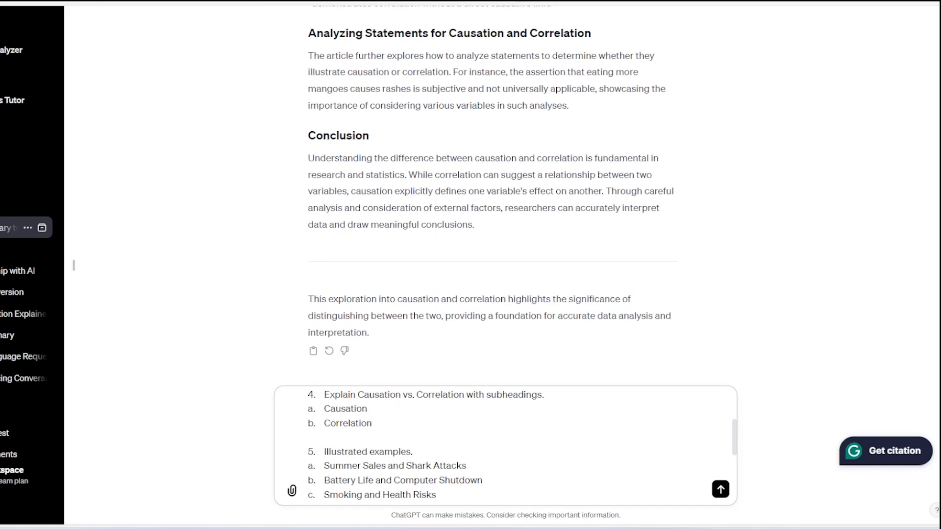
scroll(505, 446, "down", 2)
scroll(505, 446, "down", 1)
scroll(505, 446, "down", 3)
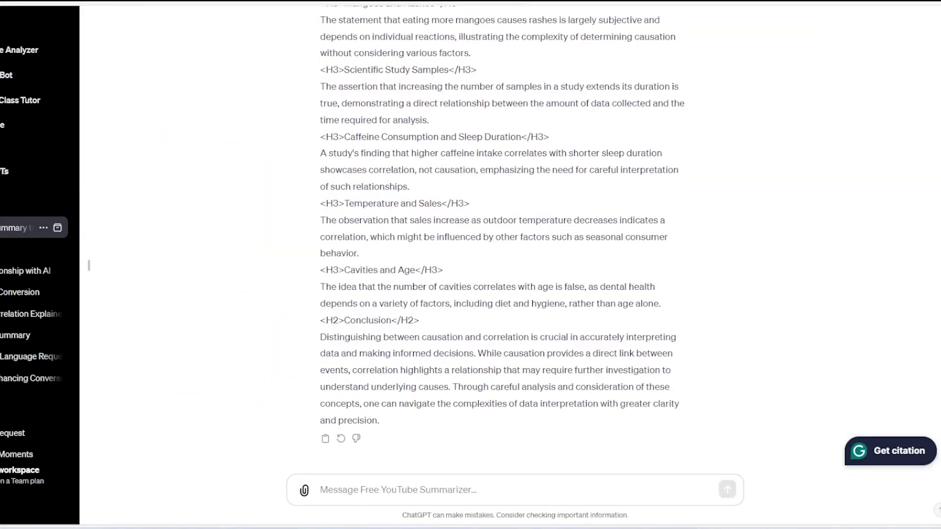
Compare the structured article and its HTML heading tags with the outline prompt and the first article.
scroll(503, 236, "up", 15)
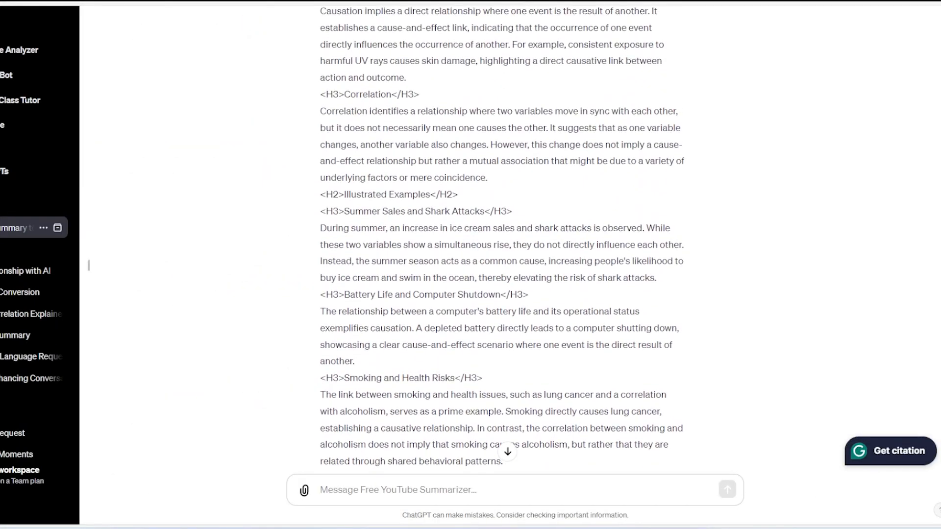
scroll(490, 235, "up", 9)
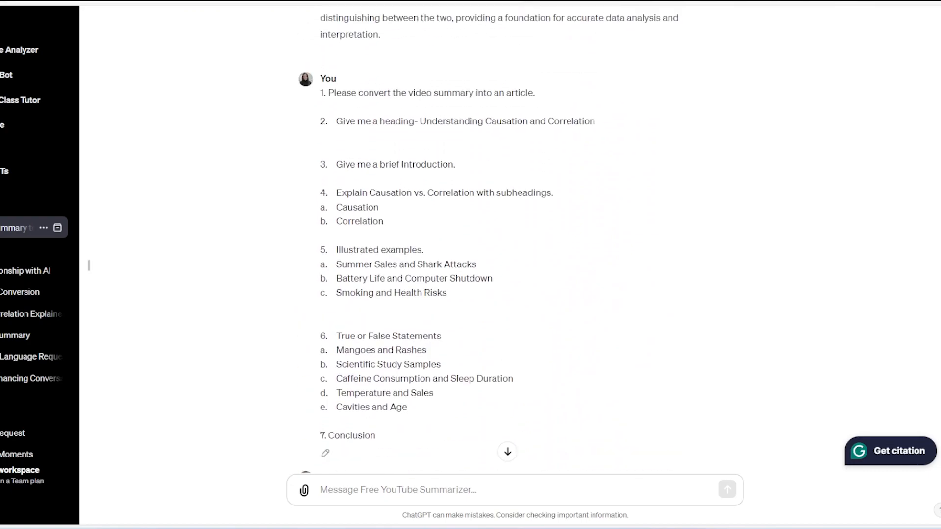
scroll(490, 236, "up", 13)
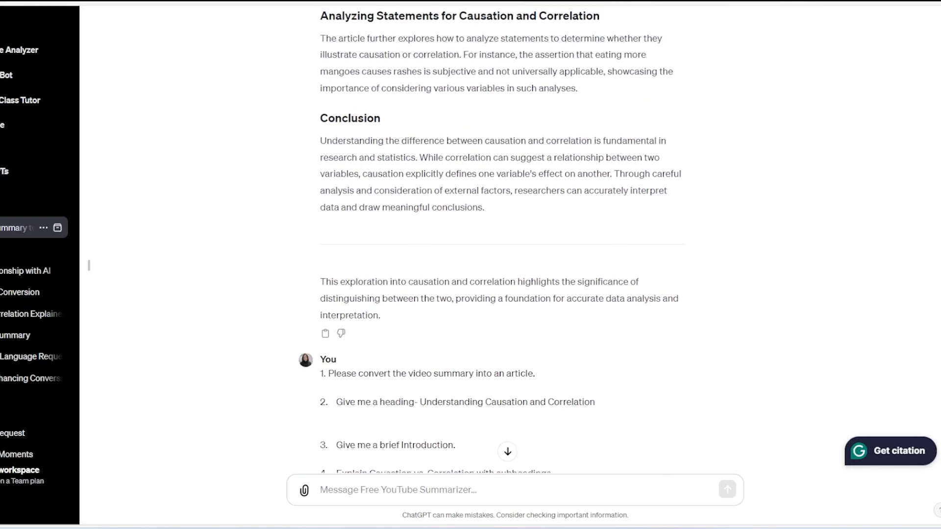
scroll(502, 235, "up", 1)
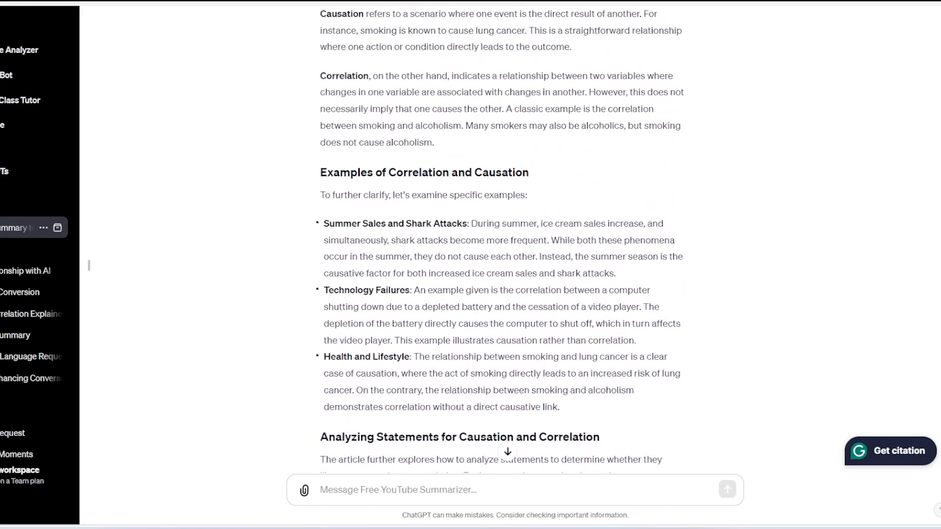
scroll(490, 235, "down", 20)
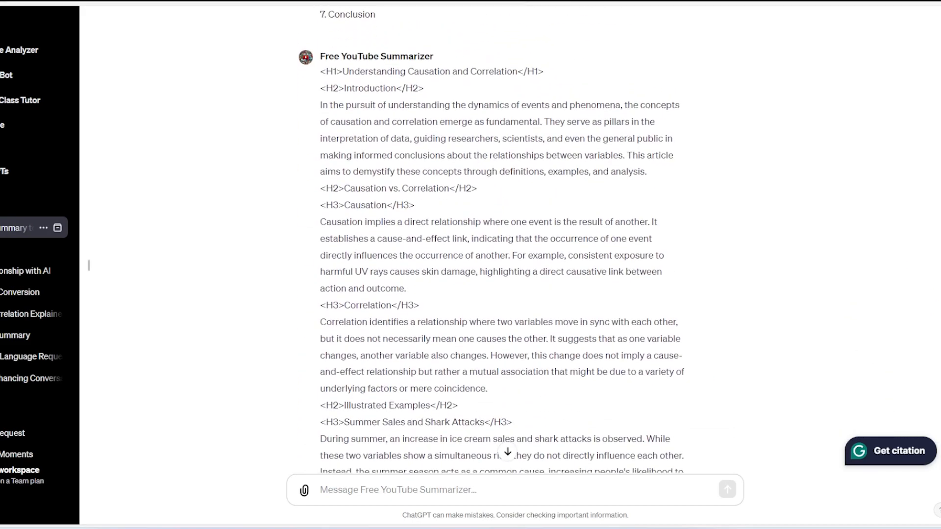
Try pasting the first article into the new Sand Box page's rich content editor in Canvas, and clear the page body again.
scroll(490, 236, "up", 16)
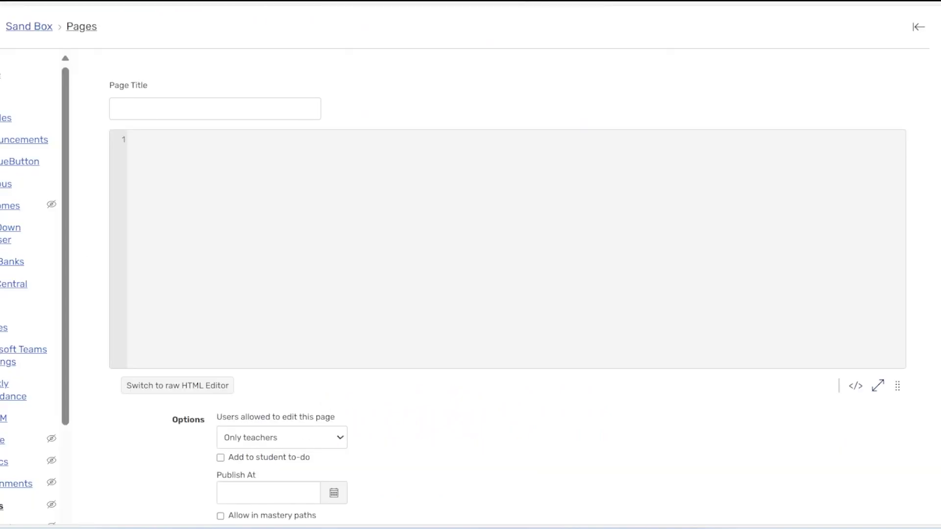
left_click(856, 386)
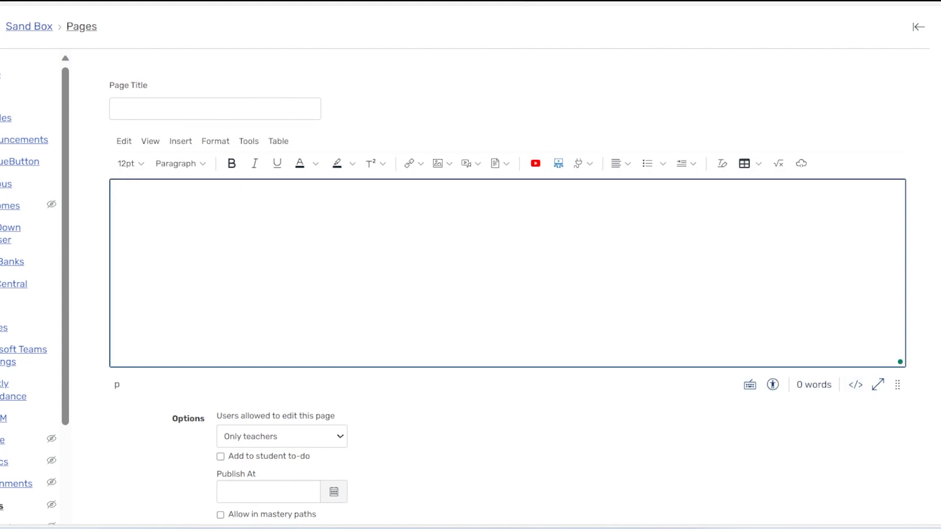
key("ctrl+v")
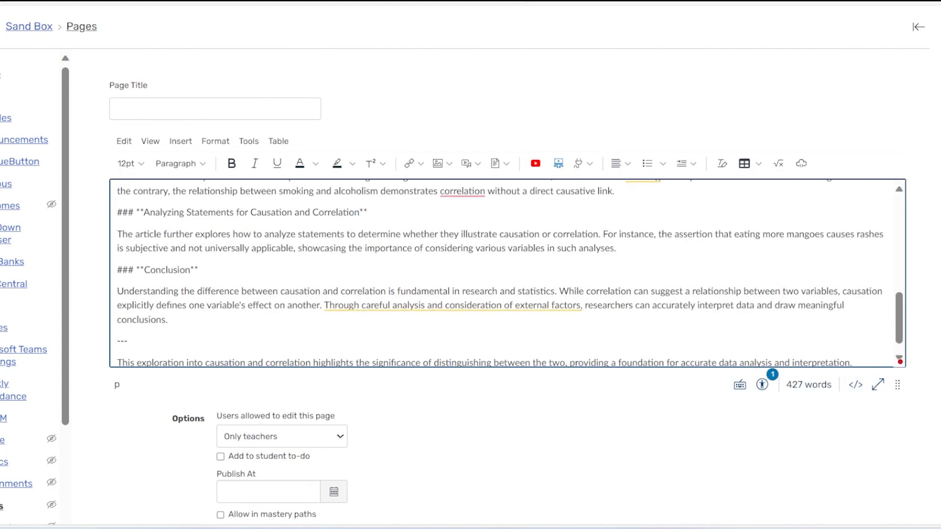
scroll(508, 273, "up", 15)
scroll(508, 274, "down", 15)
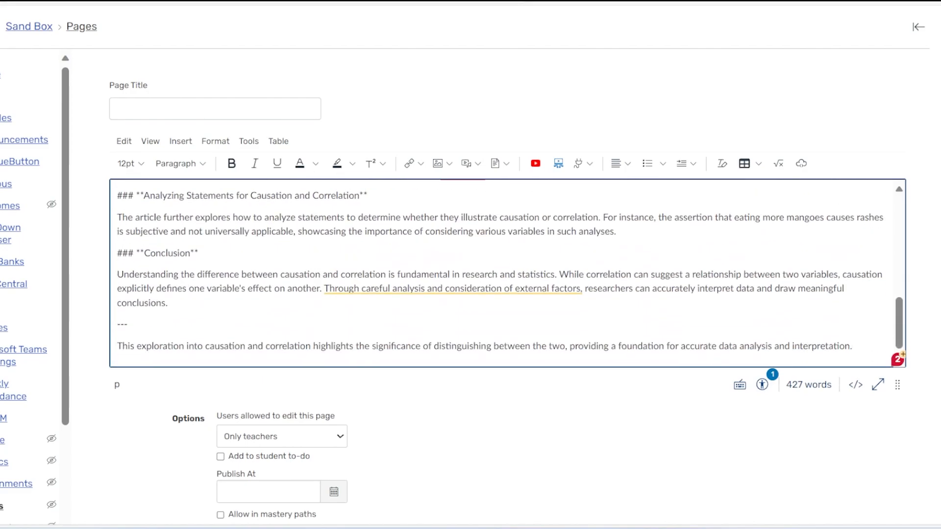
key("ctrl+a")
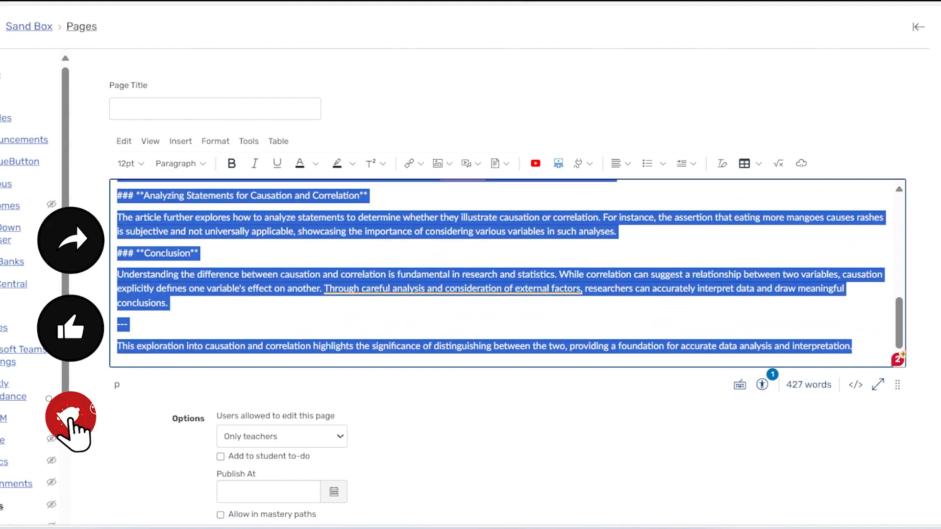
key("Delete")
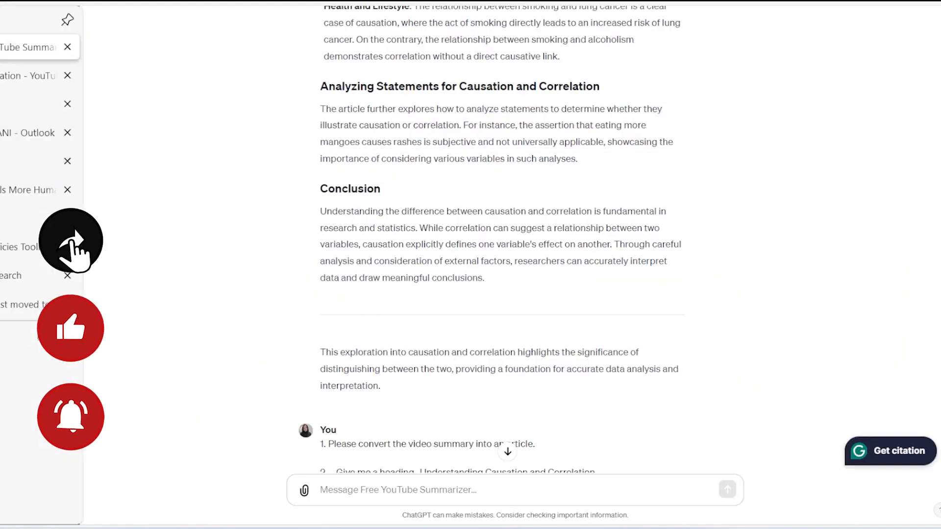
Switch back to ChatGPT and copy the second article, the one with H1, H2 and H3 heading tags.
scroll(490, 245, "down", 8)
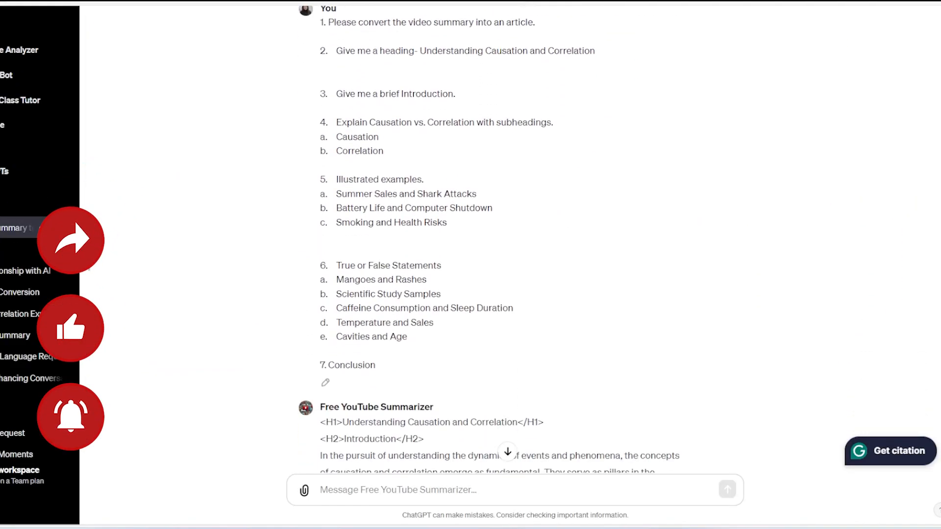
scroll(89, 267, "down", 6)
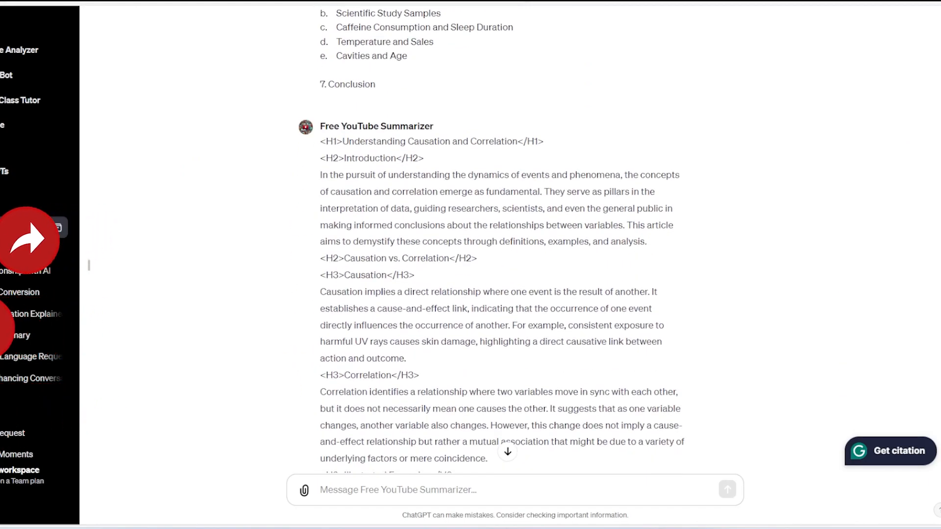
scroll(89, 265, "down", 12)
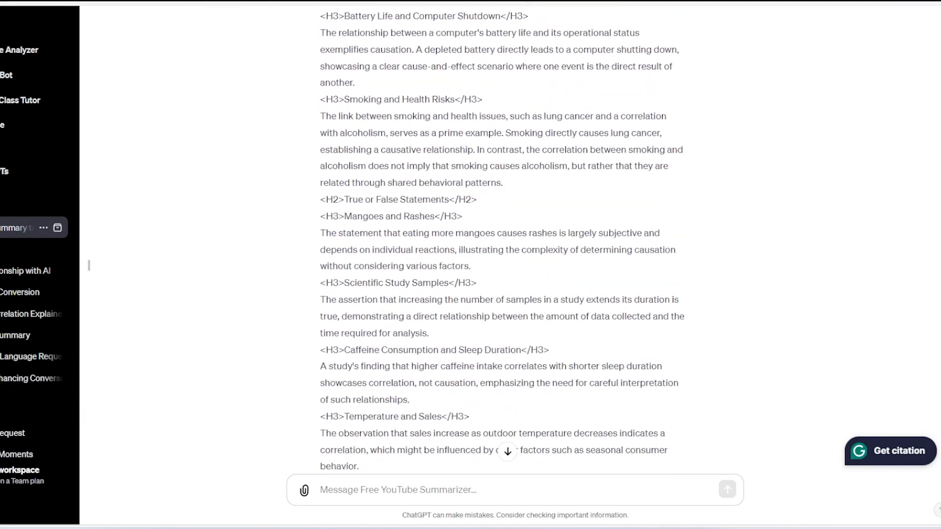
left_click(325, 438)
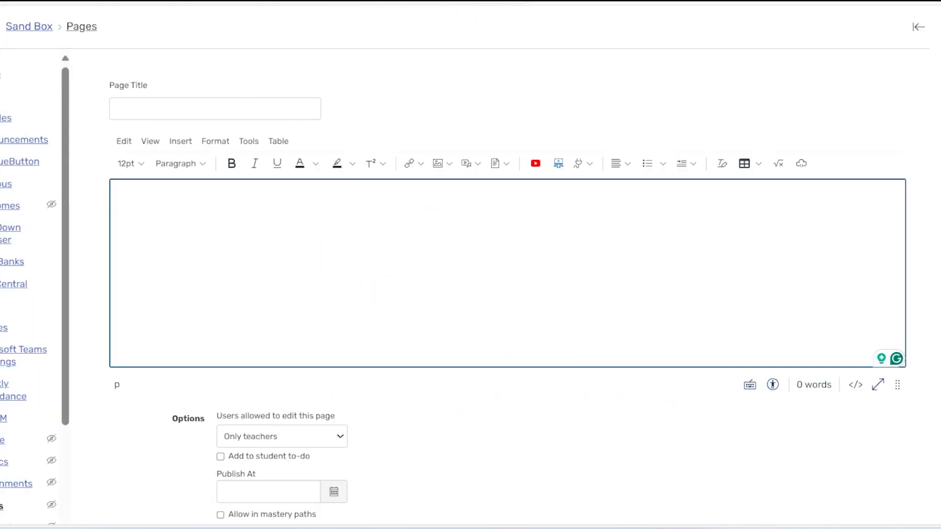
Paste the copied article with its heading tags into the page's HTML source and return to the rich content view.
left_click(855, 385)
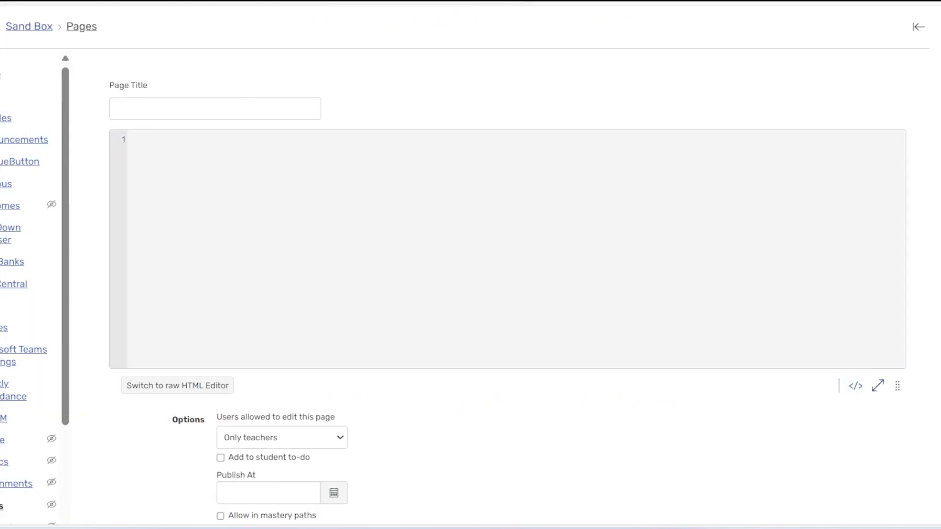
key("ctrl+v")
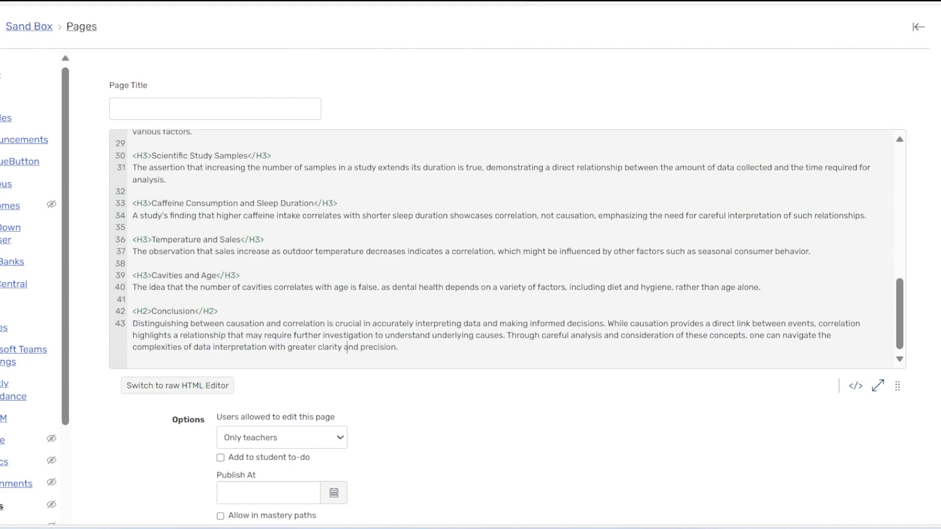
left_click(855, 386)
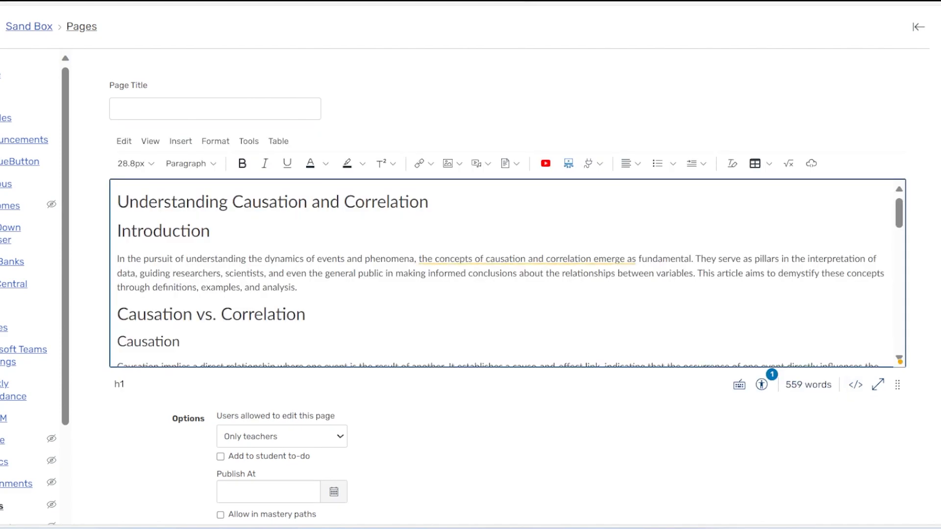
Review the formatted headings and paragraphs of the pasted article from the introduction to the conclusion.
scroll(507, 273, "down", 2)
scroll(507, 273, "down", 5)
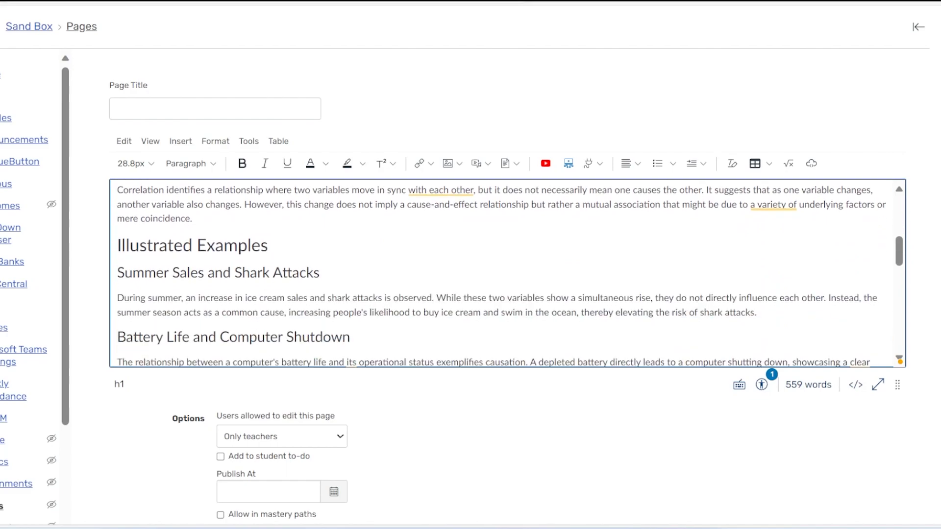
scroll(507, 273, "up", 7)
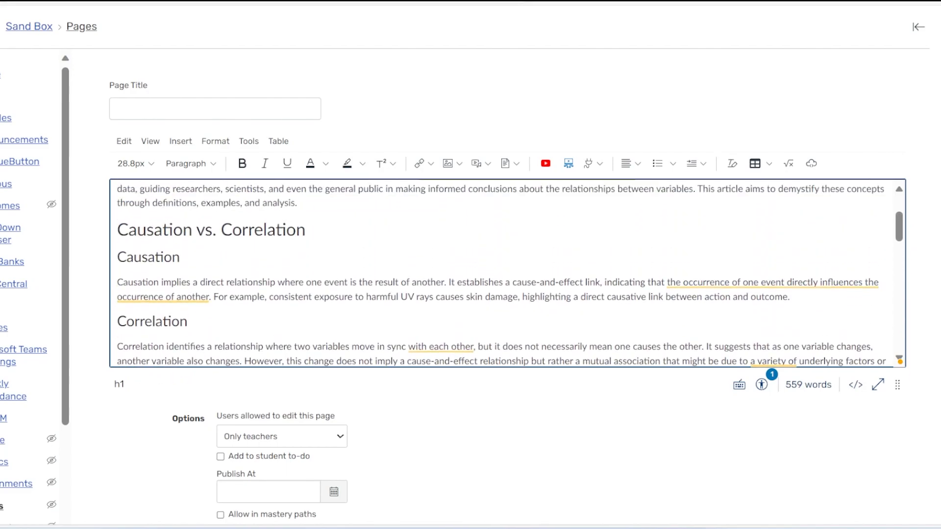
scroll(508, 273, "down", 1)
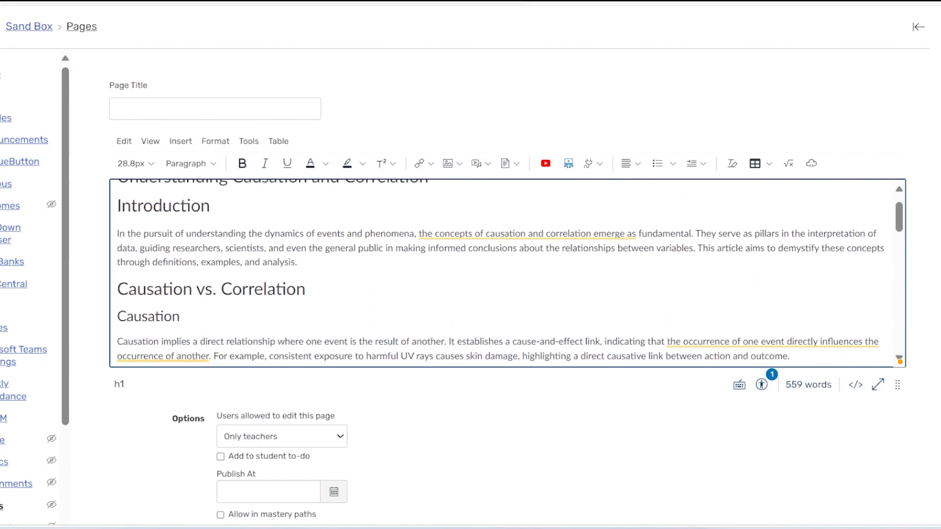
scroll(507, 273, "up", 1)
scroll(508, 273, "down", 8)
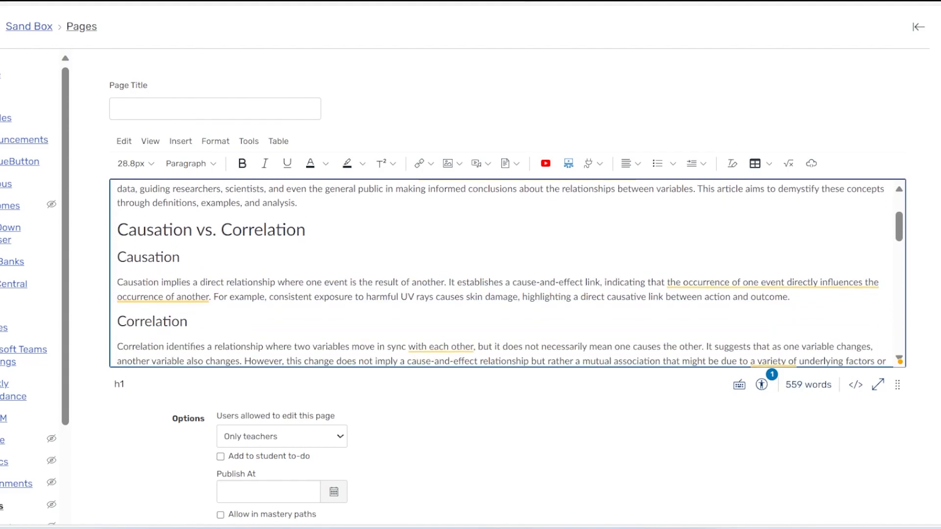
scroll(508, 273, "down", 9)
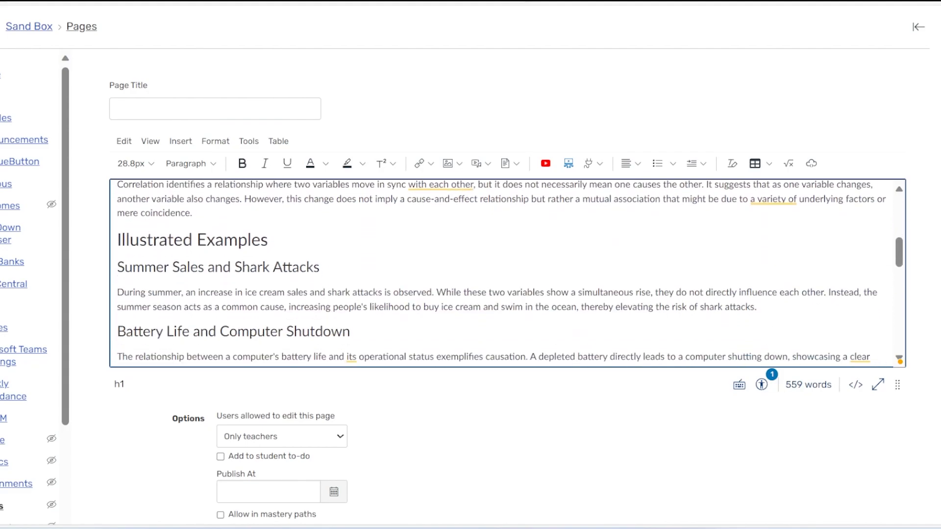
scroll(507, 273, "down", 7)
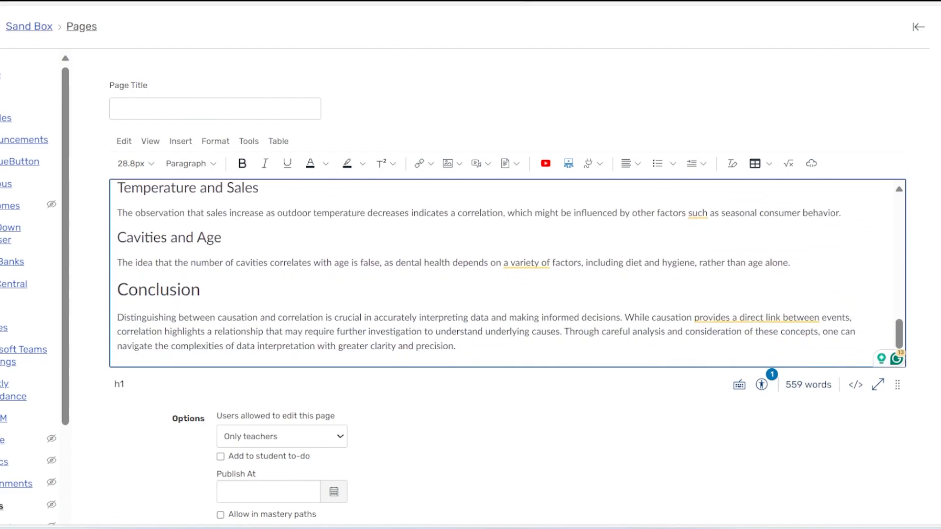
Switch to ChatGPT and ask the Diagrams: Show Me GPT to "Use the above information and create a chart explaining the above.".
key("ctrl+Tab")
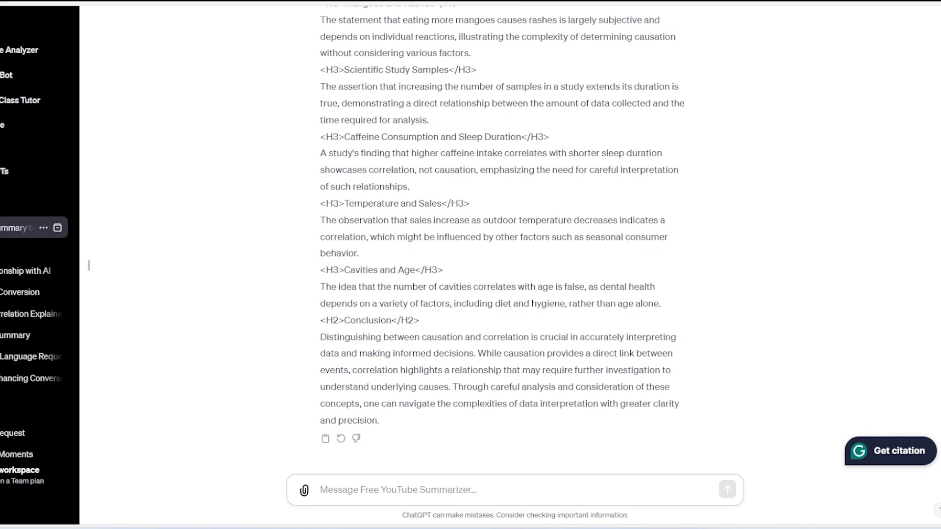
type("@")
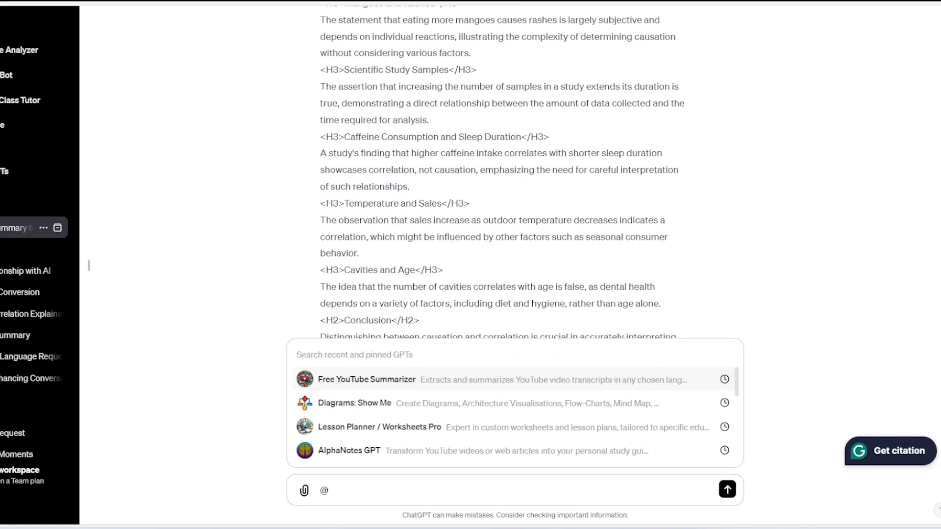
left_click(356, 405)
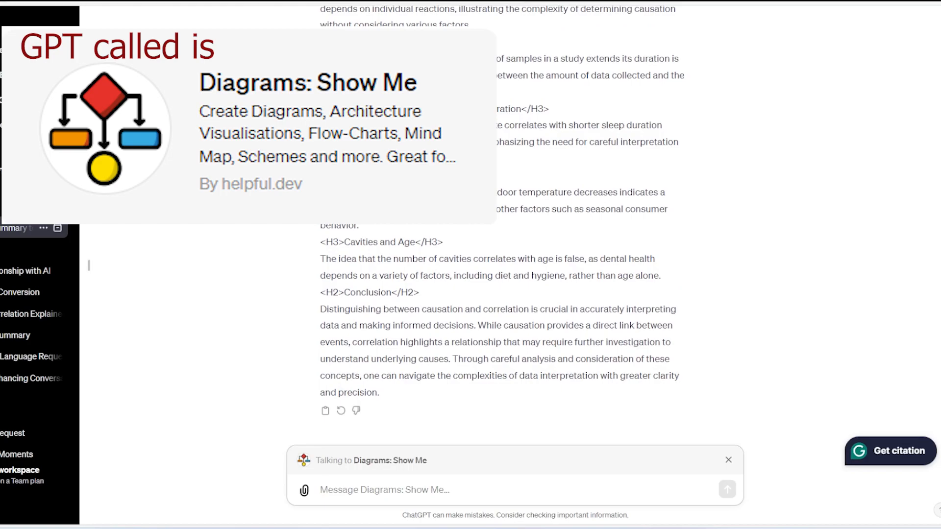
type("Use the")
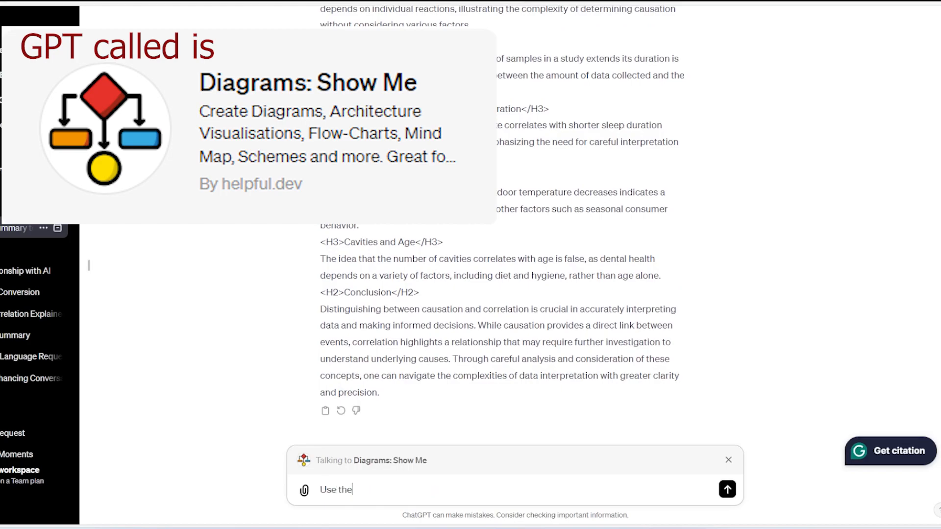
type(" above information and create a ")
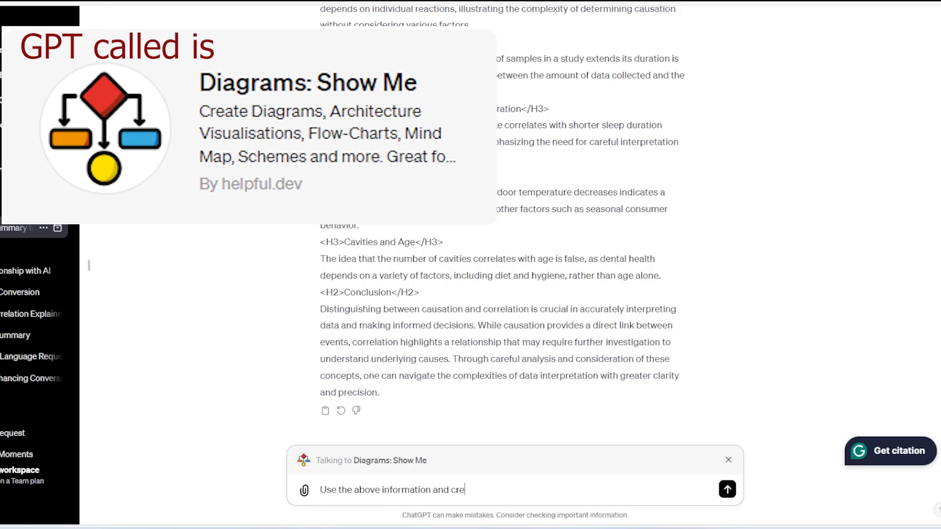
type("chart.")
key("Return")
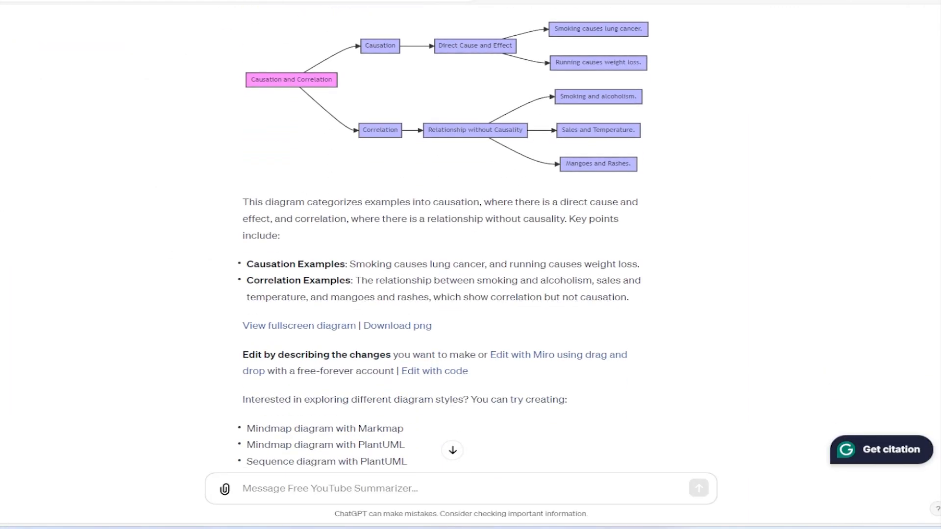
Capture the generated causation and correlation diagram as a screenshot of just the diagram area.
scroll(446, 235, "up", 2)
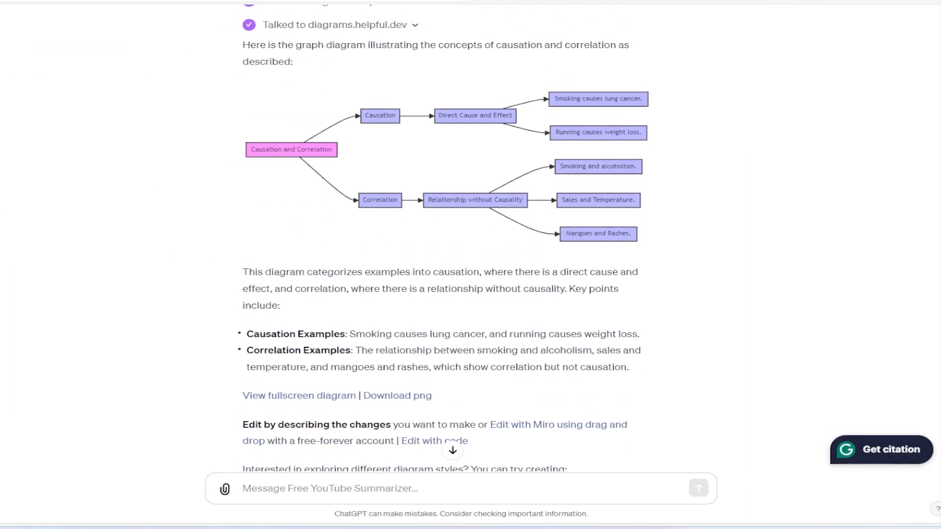
left_click(206, 71)
left_click_drag(209, 70, 723, 251)
Switch to the Canvas page editor and paste the captured diagram below the Conclusion paragraph.
key("alt+Tab")
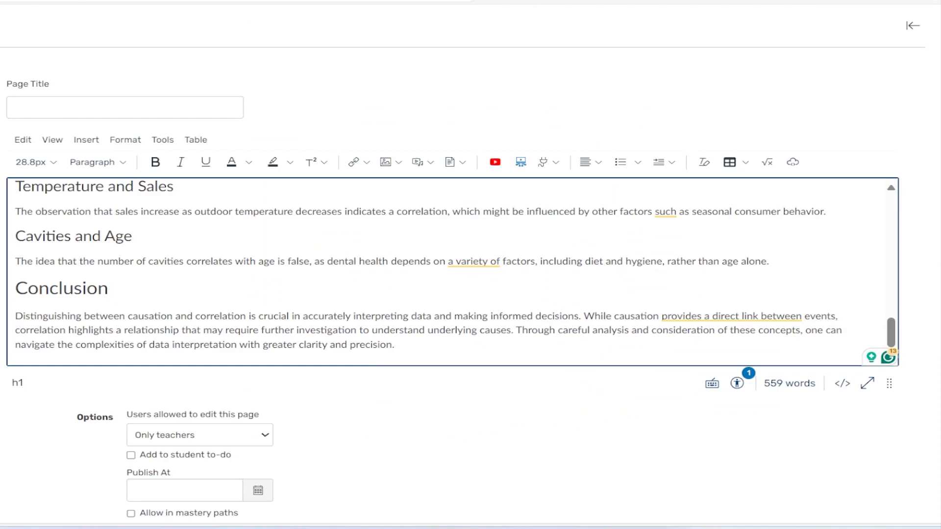
scroll(470, 264, "down", 2)
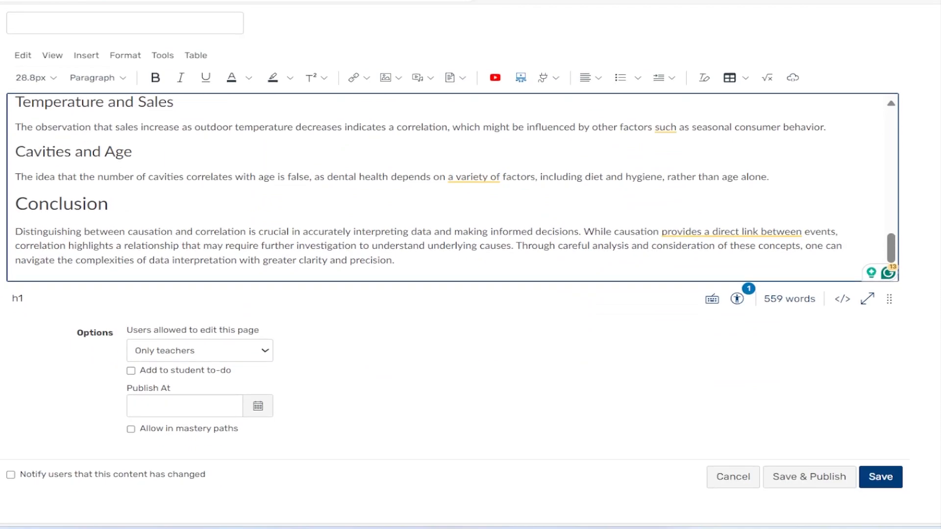
left_click(395, 261)
key("Return")
key("Return")
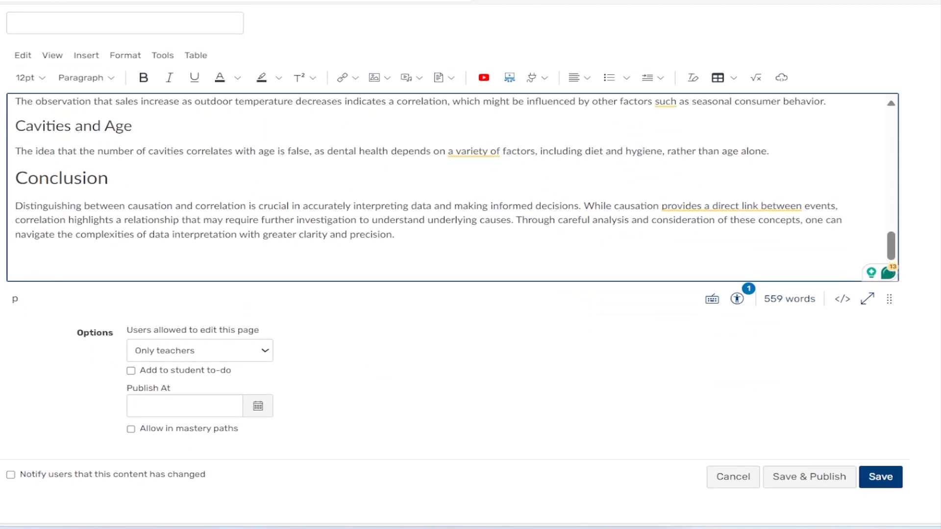
key("ctrl+v")
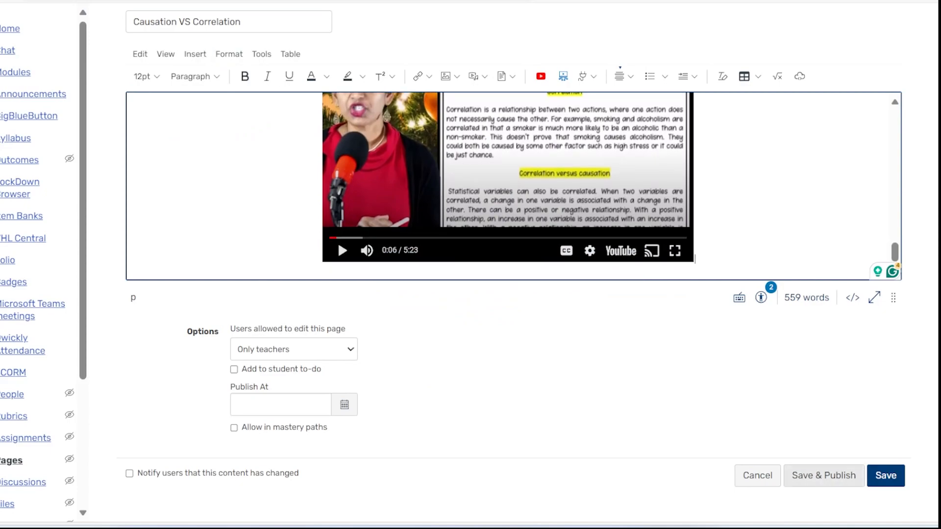
Save and publish the "Causation VS Correlation" page, and check its article, diagram and embedded video.
left_click(824, 476)
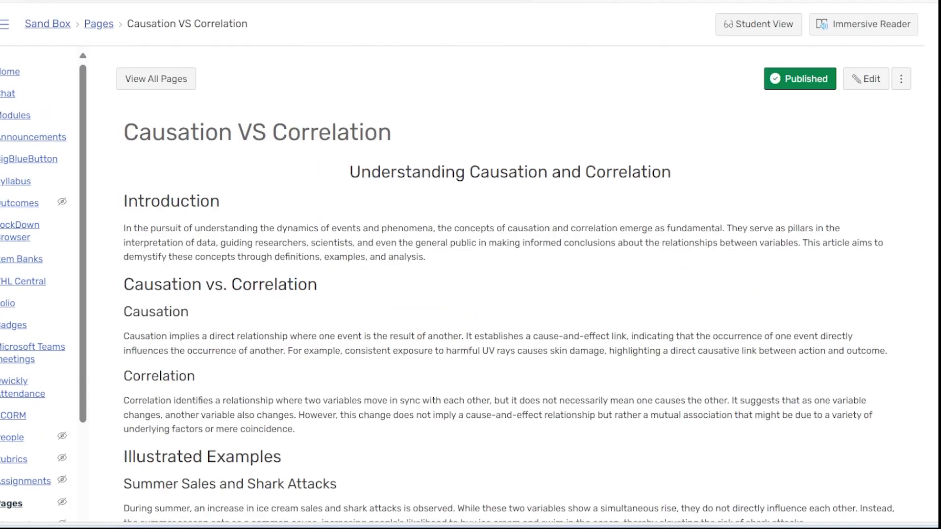
scroll(519, 261, "down", 8)
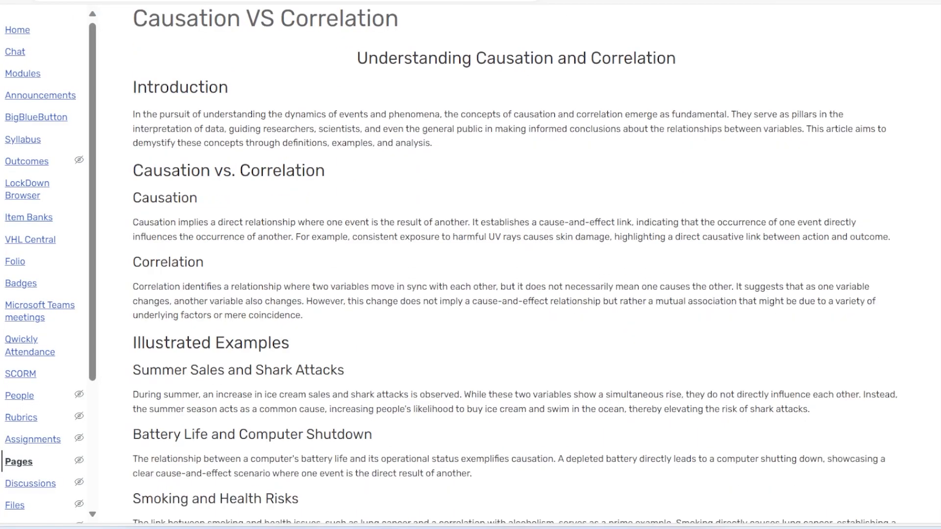
scroll(516, 264, "down", 10)
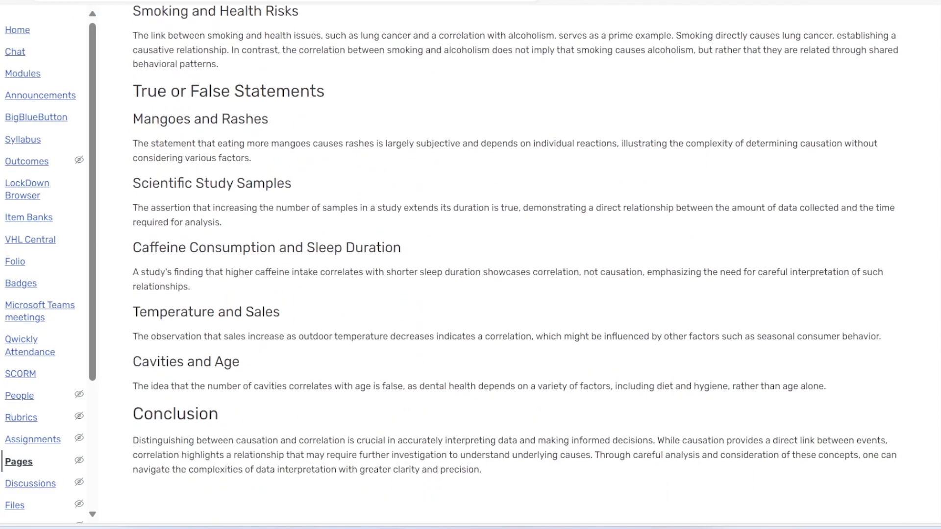
scroll(516, 265, "down", 2)
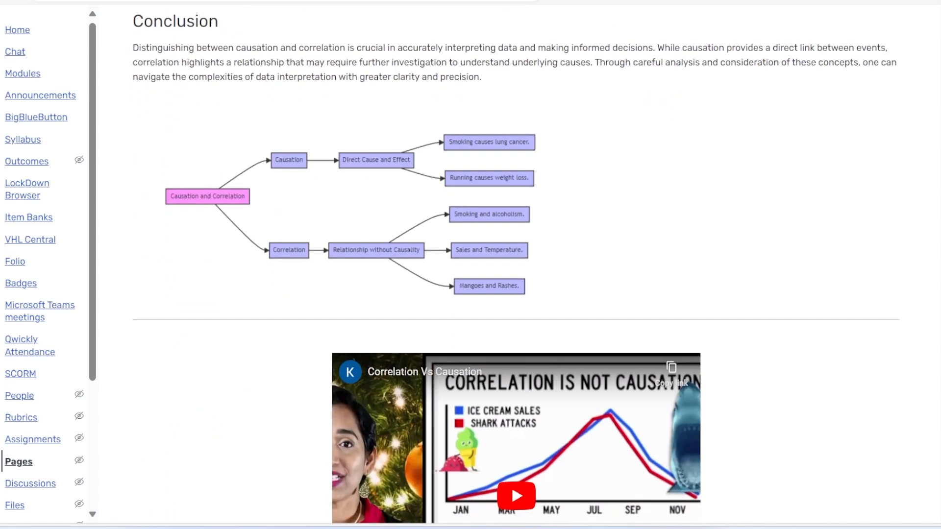
scroll(516, 265, "down", 4)
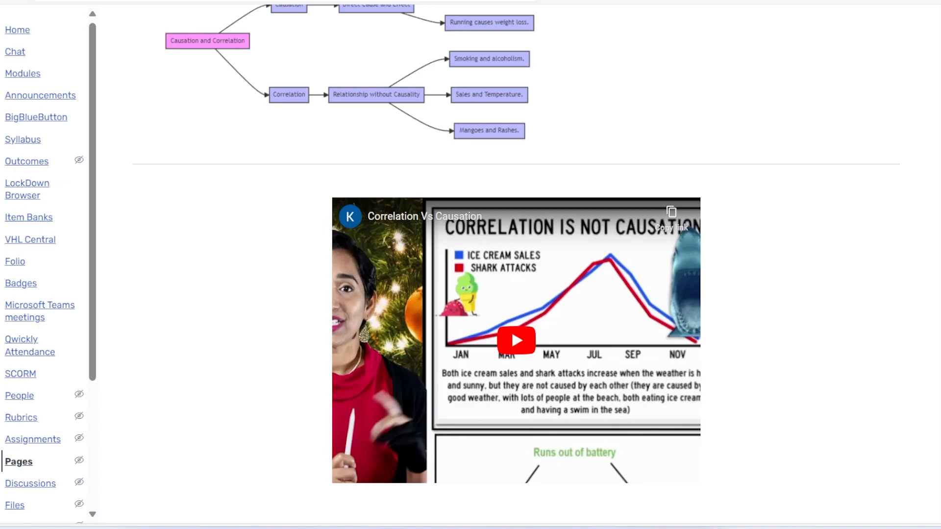
scroll(511, 330, "up", 11)
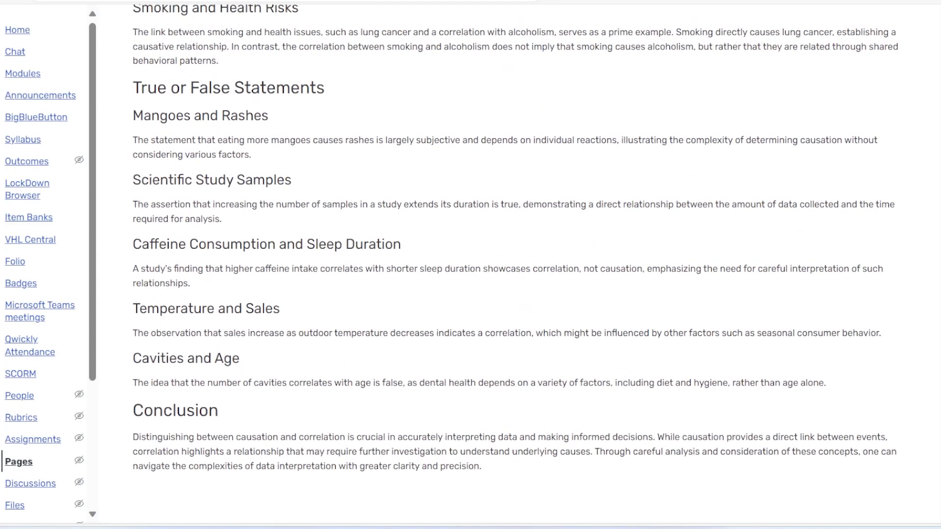
scroll(515, 265, "up", 10)
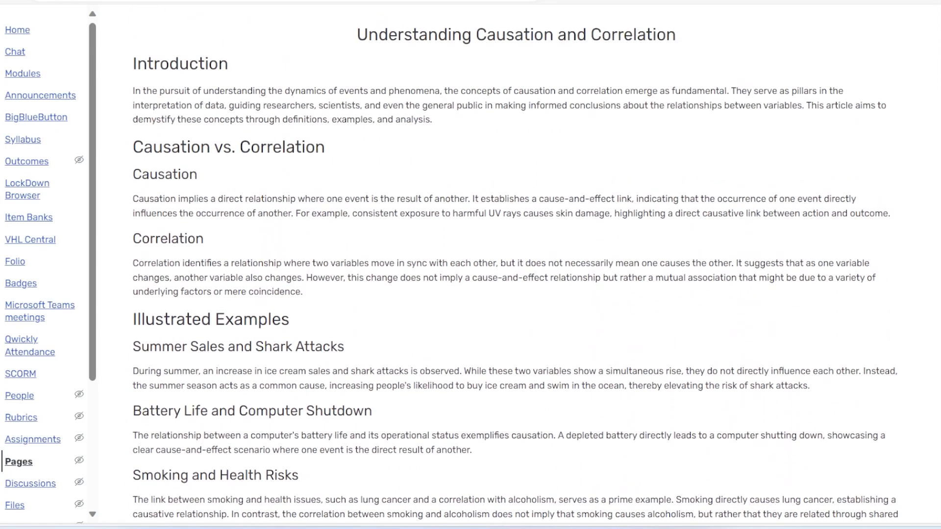
Switch to ChatGPT and ask the Lesson Planner / Worksheets Pro GPT to "Create true or false questions using the above information.".
left_click(29, 46)
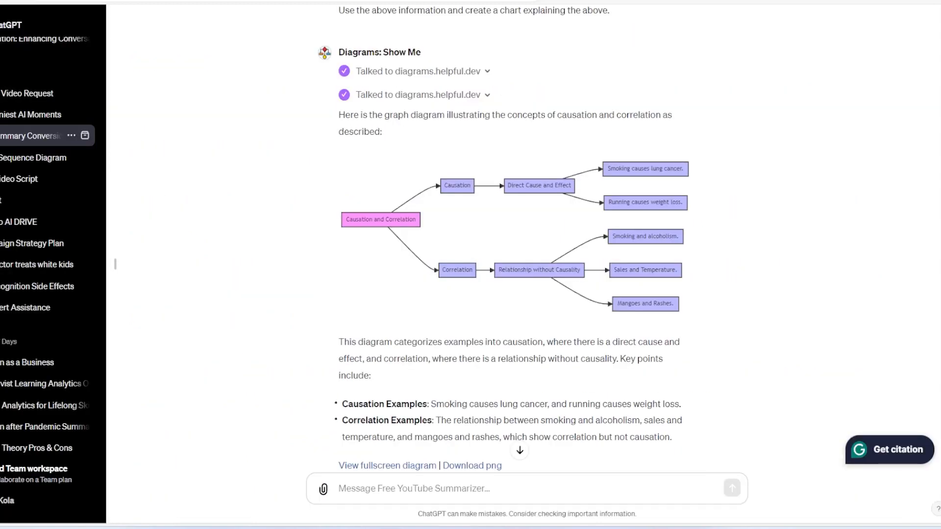
scroll(515, 245, "down", 4)
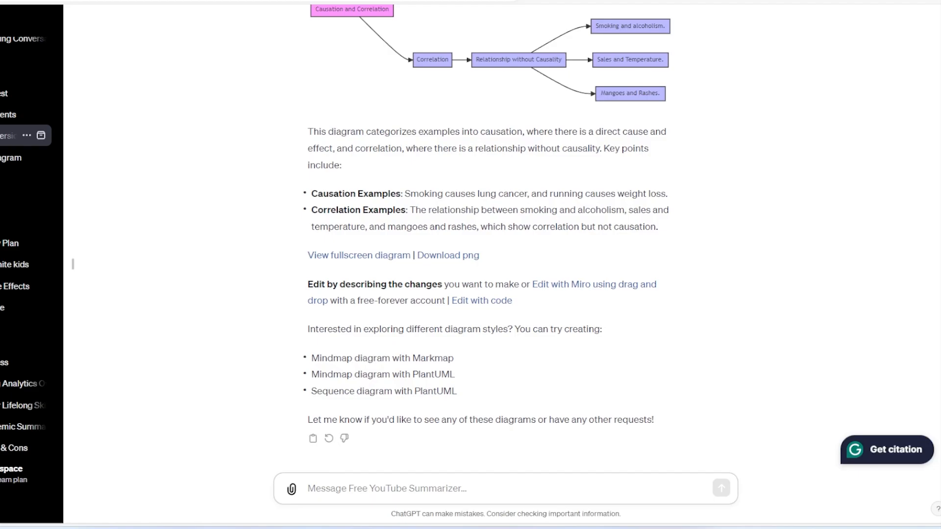
type("@")
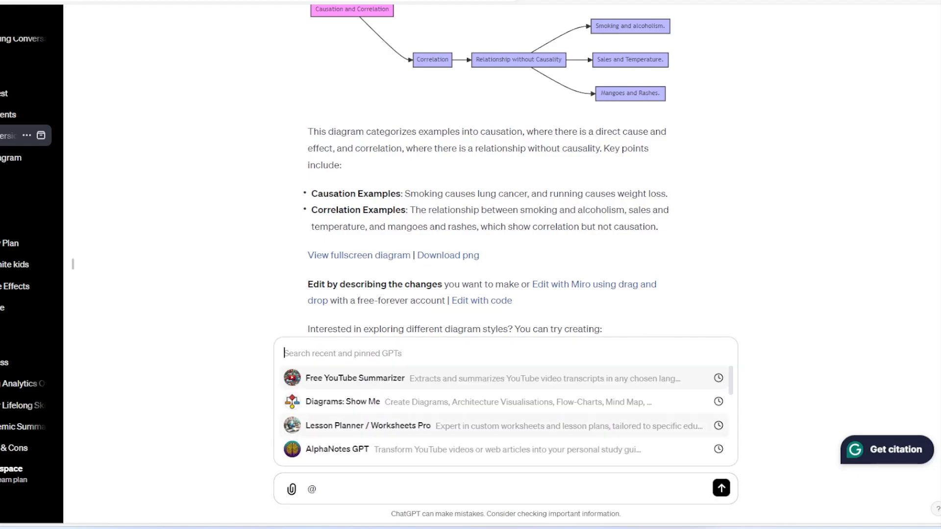
left_click(368, 426)
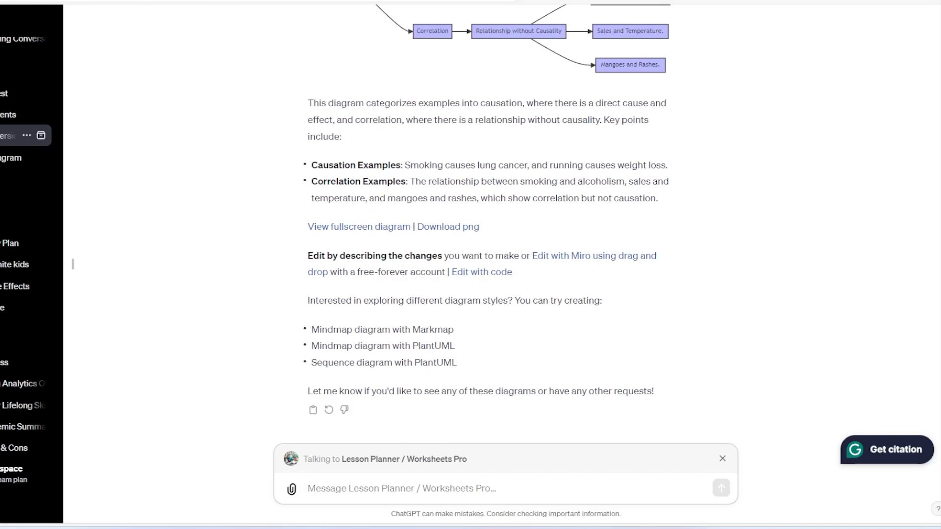
type("Create true or false questions using the above information.")
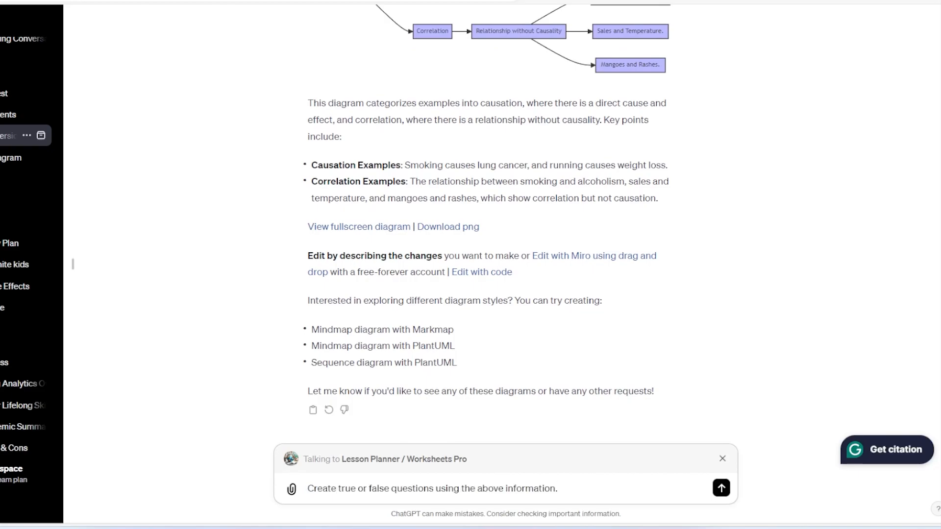
left_click(721, 488)
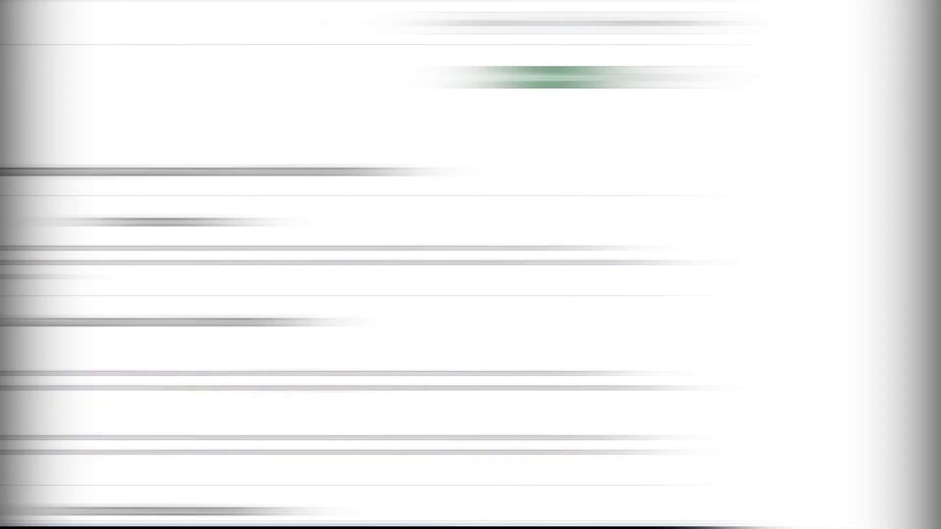
Look through the Canvas page from the illustrated examples and True or False Statements down to the diagram.
scroll(469, 267, "down", 10)
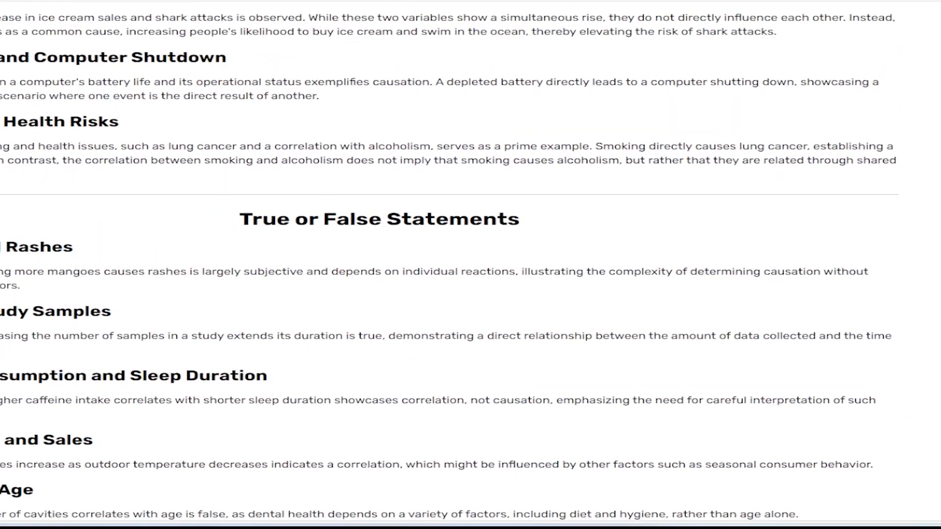
scroll(469, 267, "down", 2)
scroll(469, 267, "down", 10)
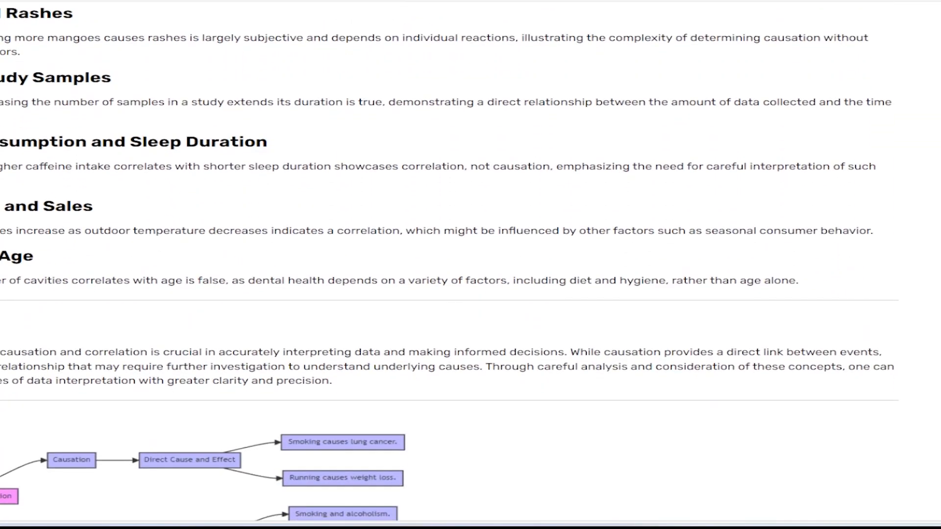
Examine the Canvas page's causation and correlation diagram and embedded video, and recheck the conclusion and statements above them.
scroll(469, 267, "down", 5)
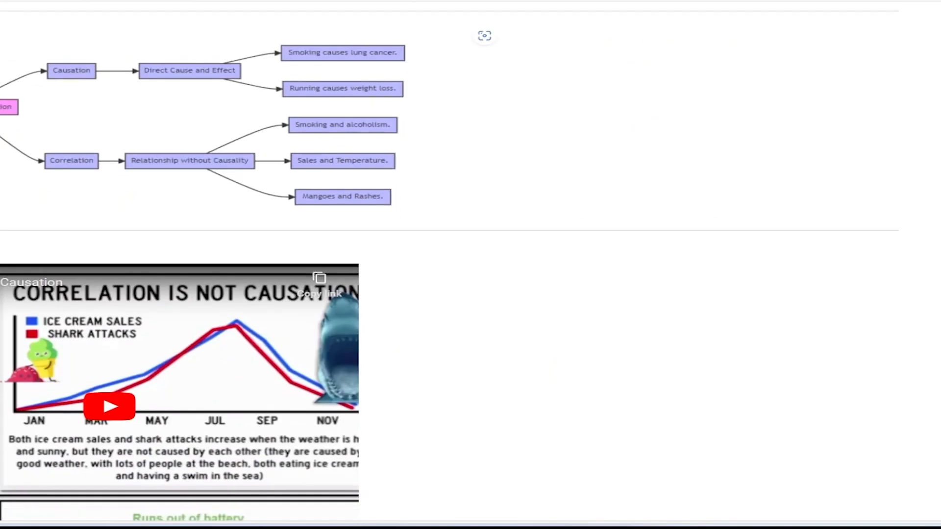
scroll(468, 267, "up", 2)
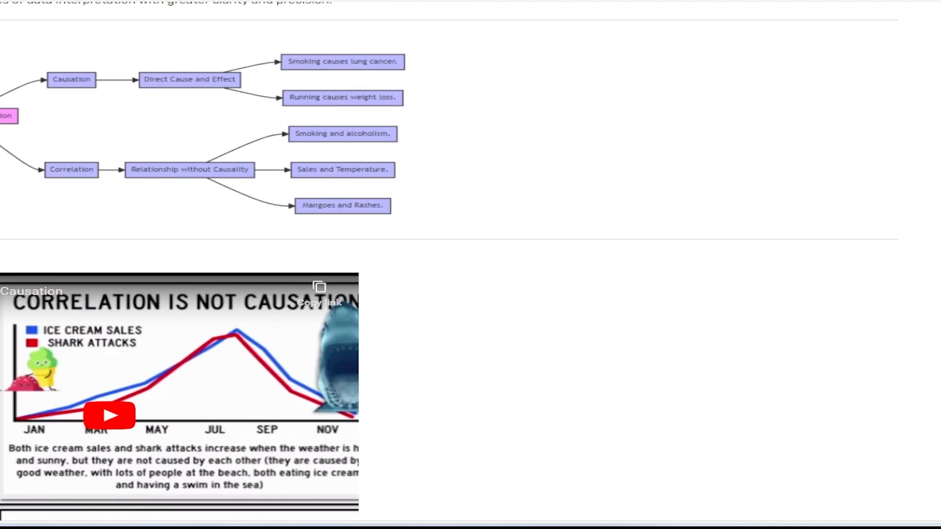
scroll(468, 268, "up", 5)
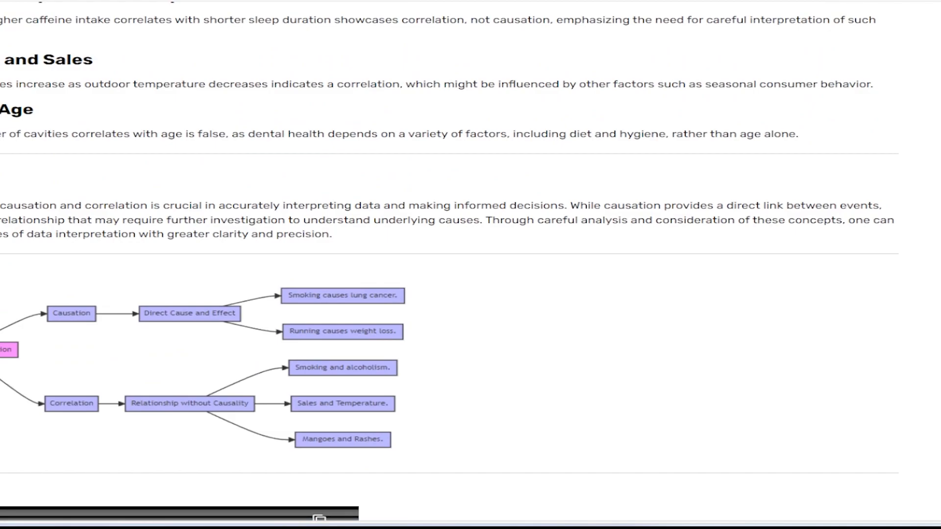
scroll(469, 267, "up", 3)
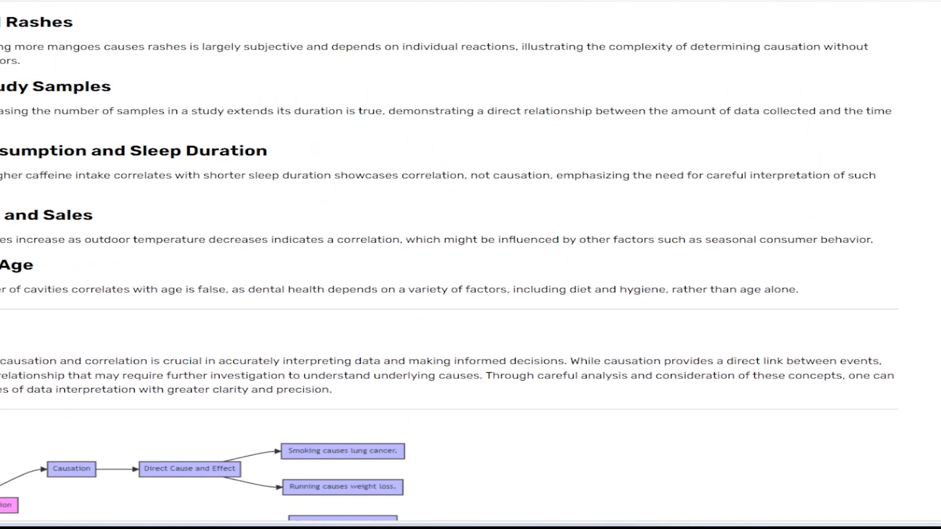
scroll(469, 268, "up", 3)
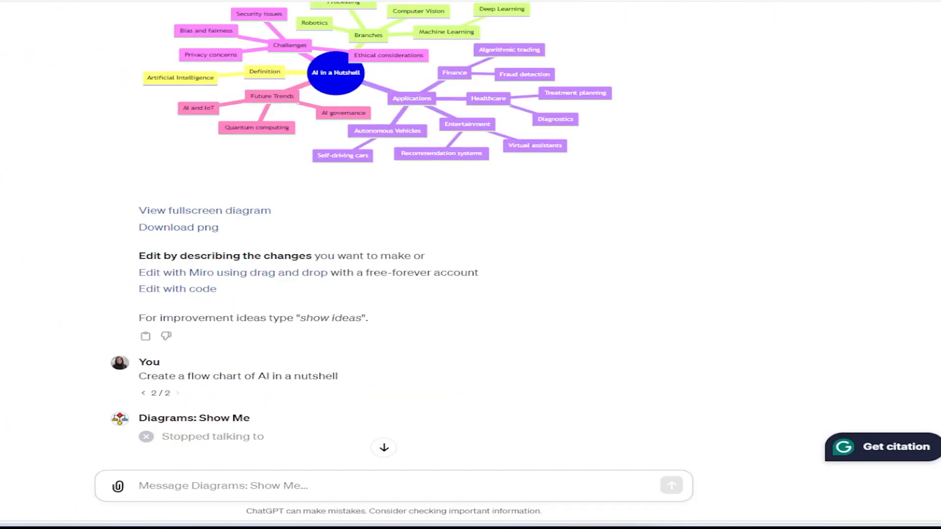
Look through the Diagrams: Show Me conversation in ChatGPT, from the AI in a Nutshell mind map and Mermaid code to the horizontal flowchart.
scroll(359, 235, "down", 8)
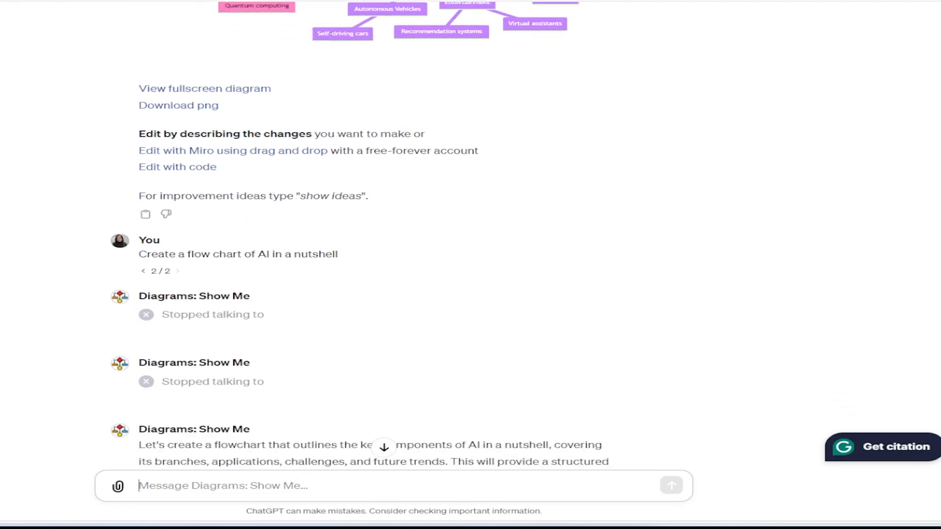
scroll(378, 236, "down", 6)
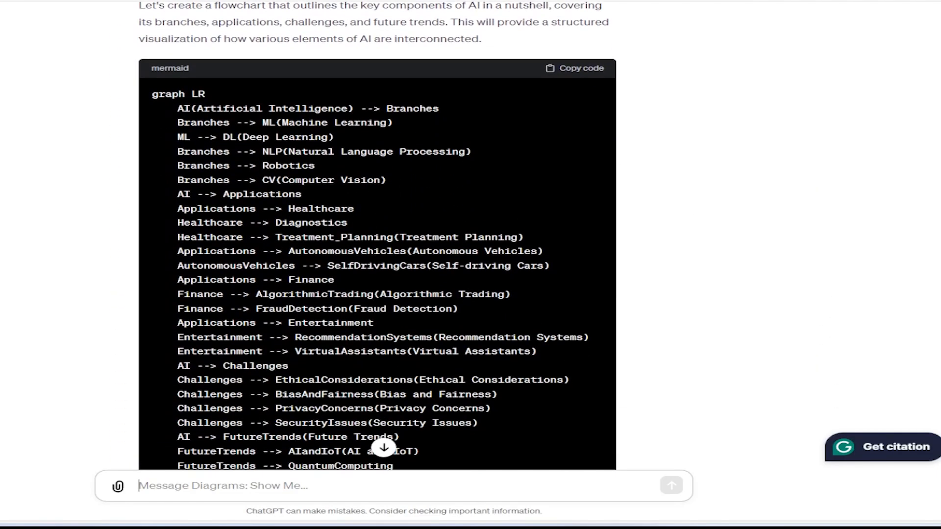
scroll(378, 235, "down", 4)
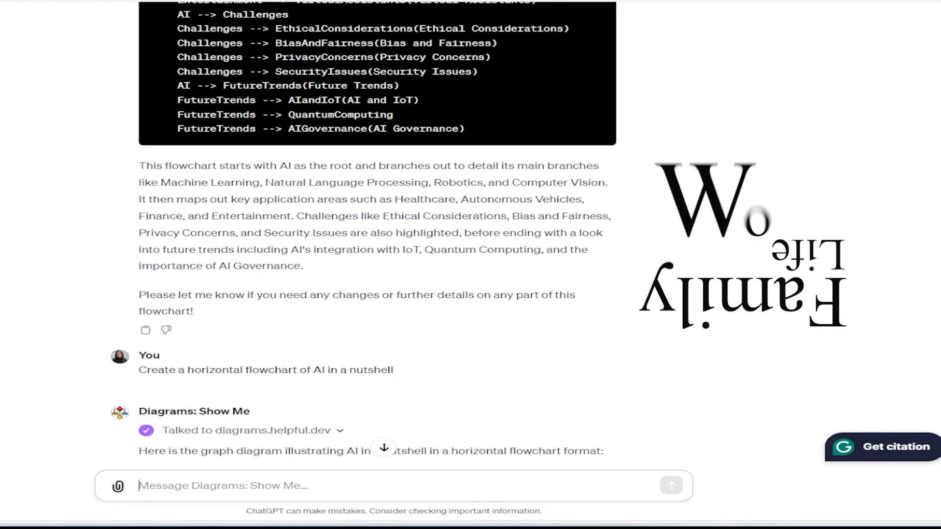
scroll(378, 235, "down", 2)
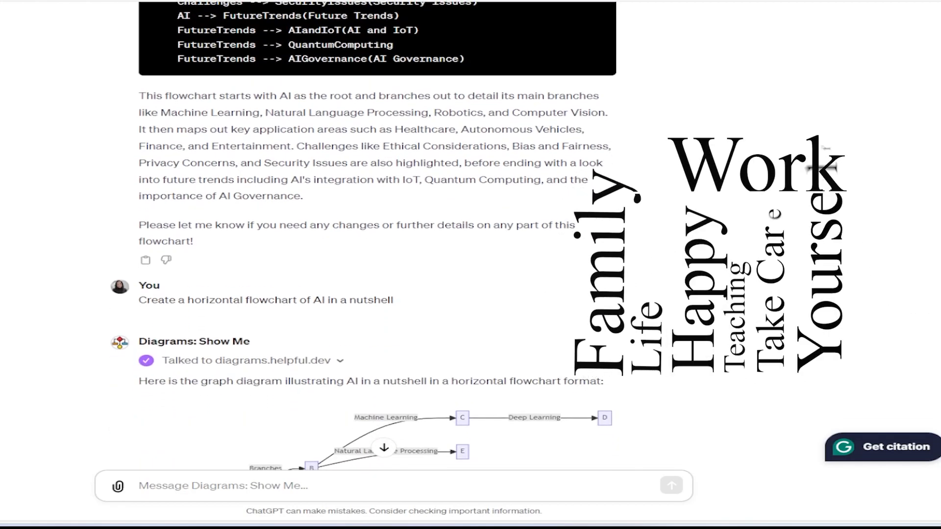
scroll(378, 235, "down", 7)
scroll(378, 236, "down", 3)
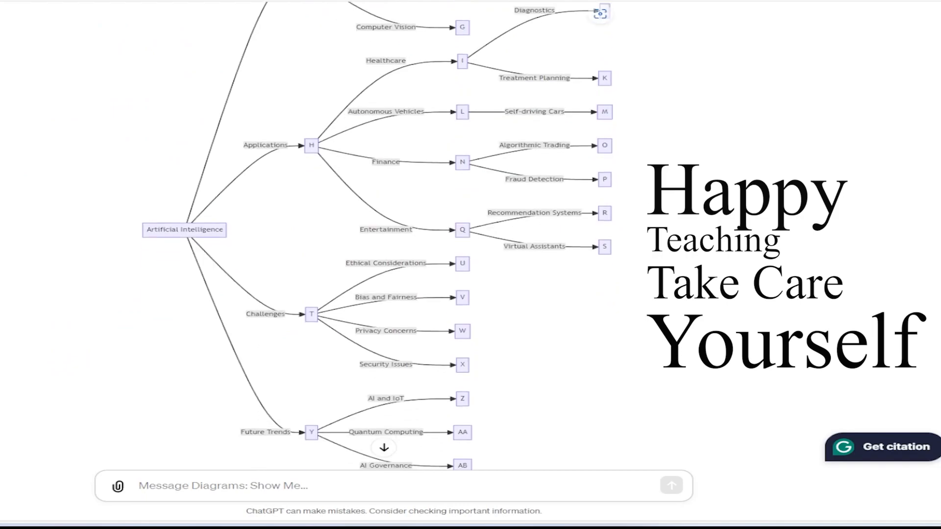
scroll(378, 236, "down", 1)
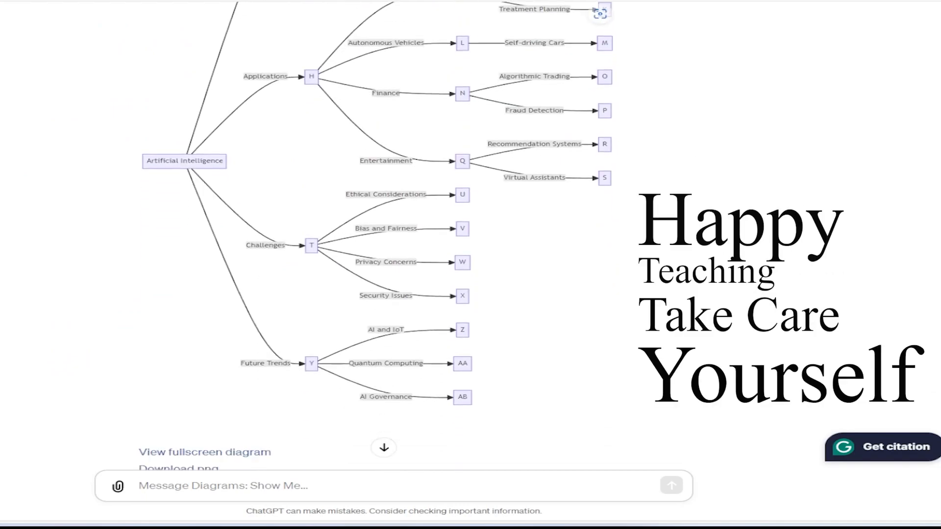